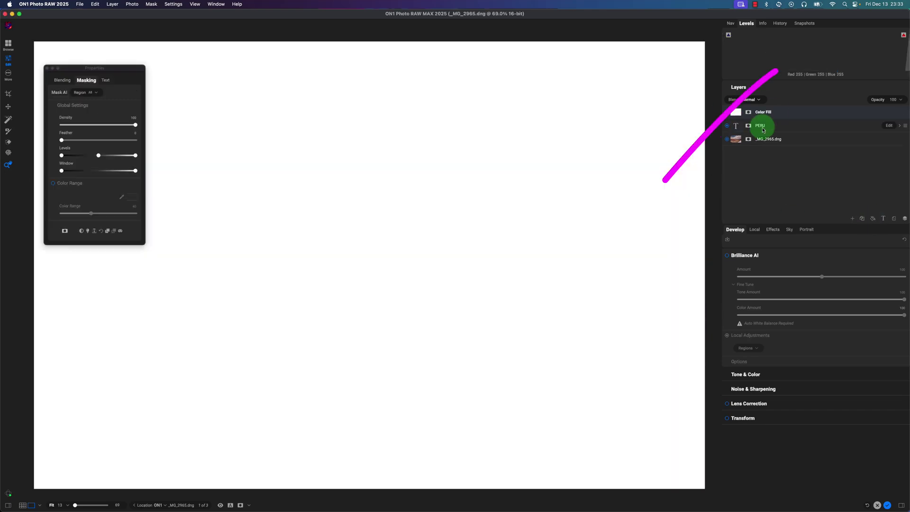
Refine the Color Fill layer's mask around the PERU lettering with brush erasing and a gradient mask that fades the white
{"action": "mouse_move", "coordinate": [351, 219]}
{"action": "left_mouse_down"}
{"action": "mouse_move", "coordinate": [377, 376]}
{"action": "mouse_move", "coordinate": [382, 294]}
{"action": "left_mouse_up"}
{"action": "left_click_drag", "start_coordinate": [663, 223], "coordinate": [696, 226]}
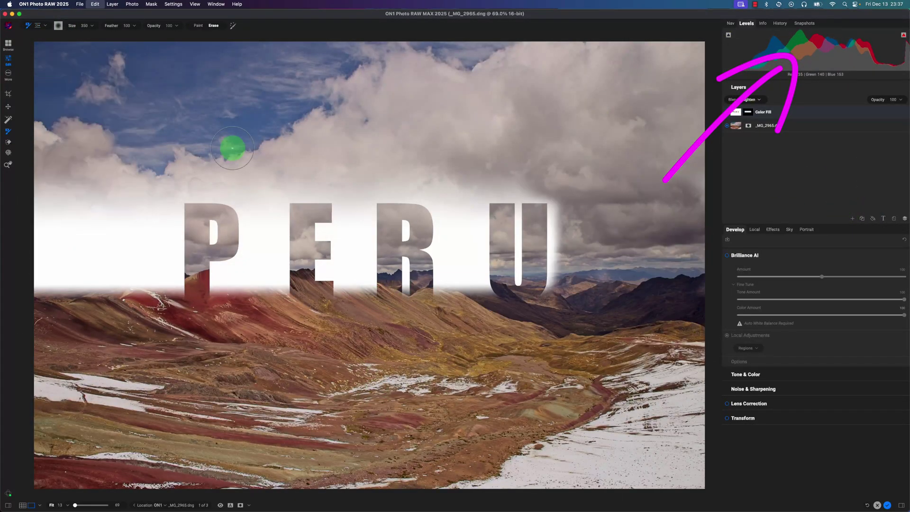
{"action": "left_click_drag", "start_coordinate": [229, 146], "coordinate": [356, 193]}
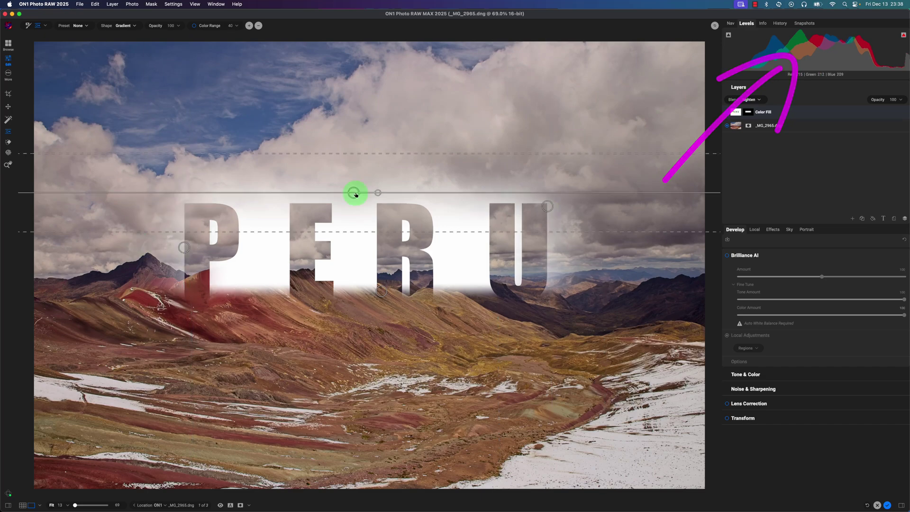
{"action": "left_click", "coordinate": [787, 123]}
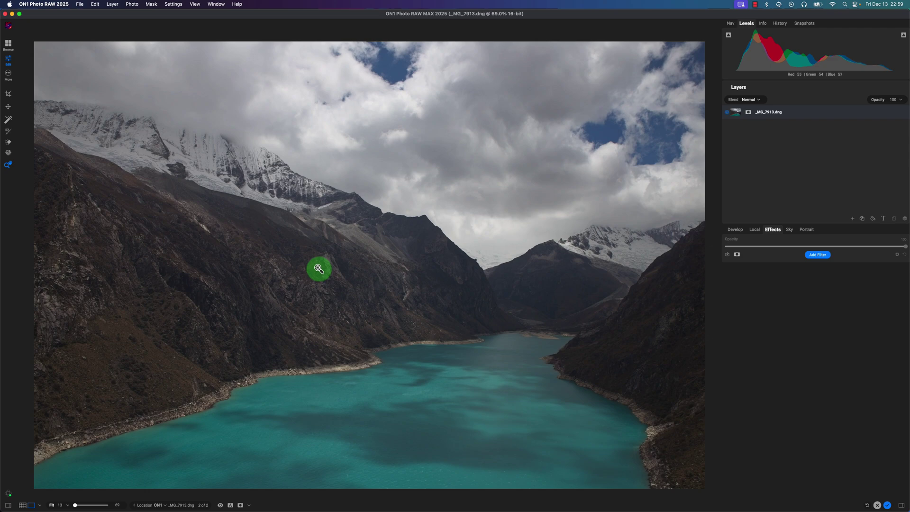
Apply combined NoNoise AI and Tack Sharp AI processing to the lake photo using the Both option in Noise & Sharpening
{"action": "key", "text": "v"}
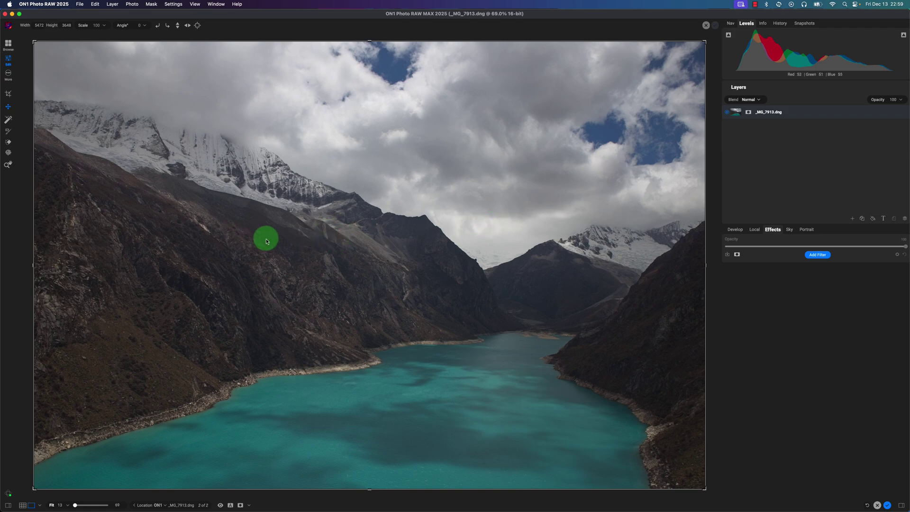
{"action": "scroll", "coordinate": [264, 240], "scroll_direction": "up", "scroll_amount": 5}
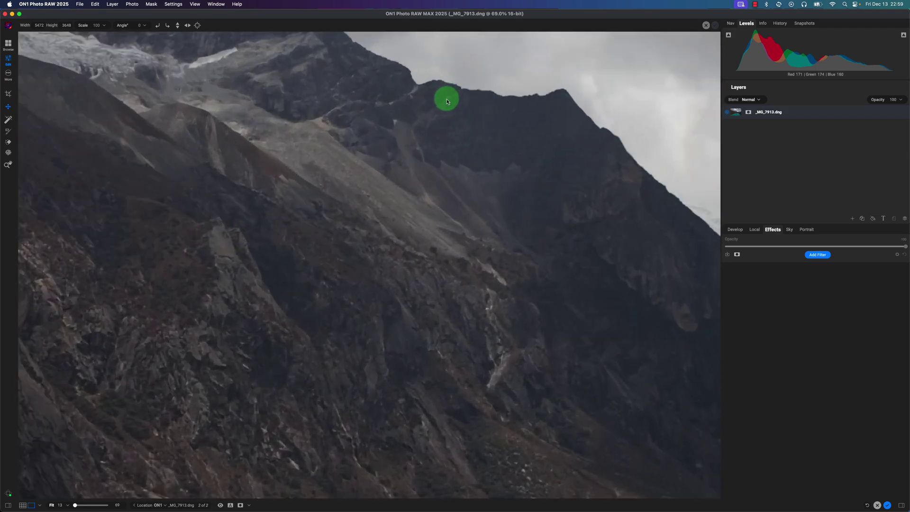
{"action": "left_click_drag", "start_coordinate": [444, 95], "coordinate": [384, 279]}
{"action": "scroll", "coordinate": [384, 279], "scroll_direction": "up", "scroll_amount": 3}
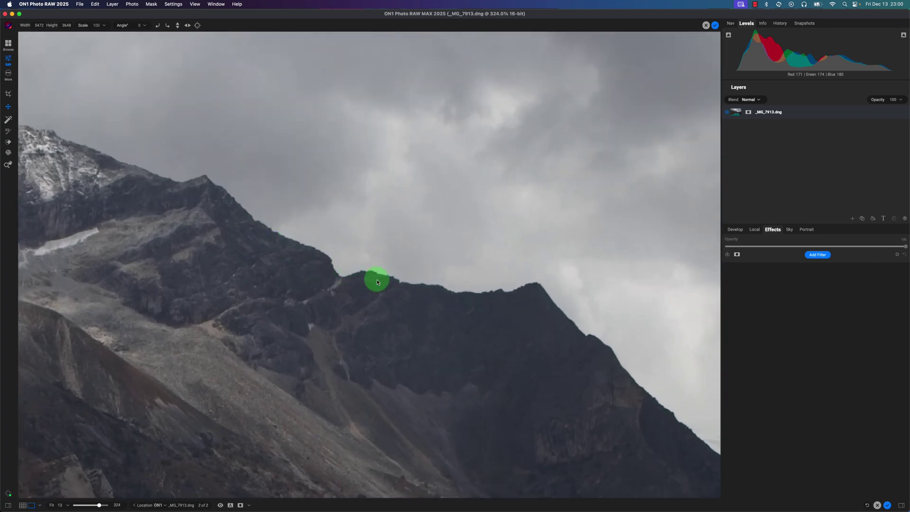
{"action": "left_click", "coordinate": [737, 230]}
{"action": "scroll", "coordinate": [822, 363], "scroll_direction": "down", "scroll_amount": 5}
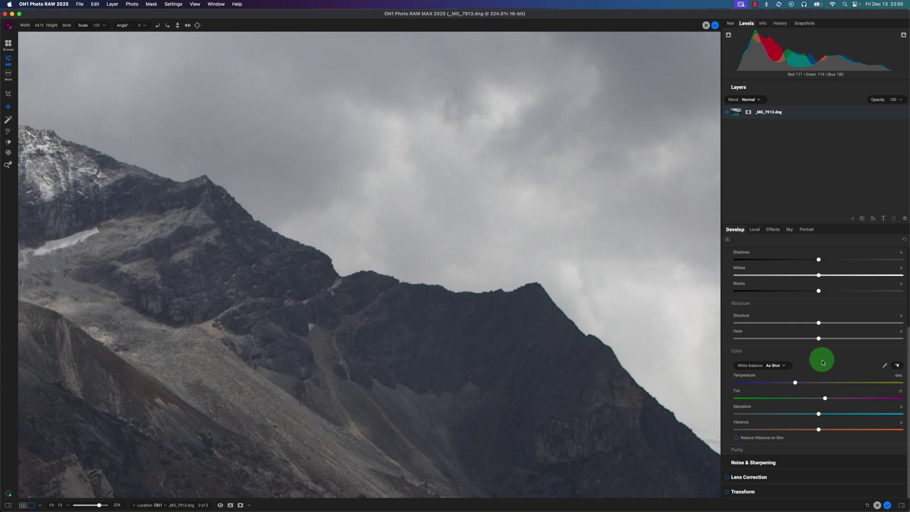
{"action": "left_click", "coordinate": [767, 463]}
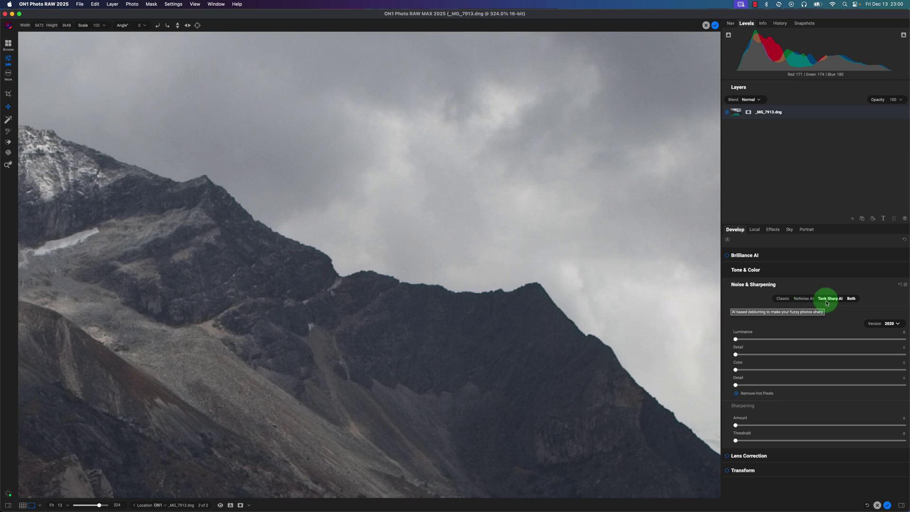
{"action": "left_click", "coordinate": [854, 302]}
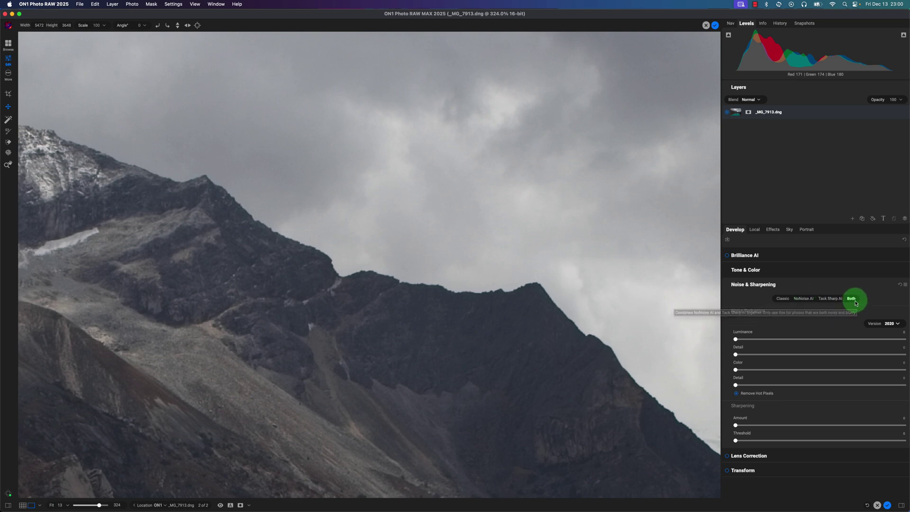
{"action": "left_click", "coordinate": [893, 308]}
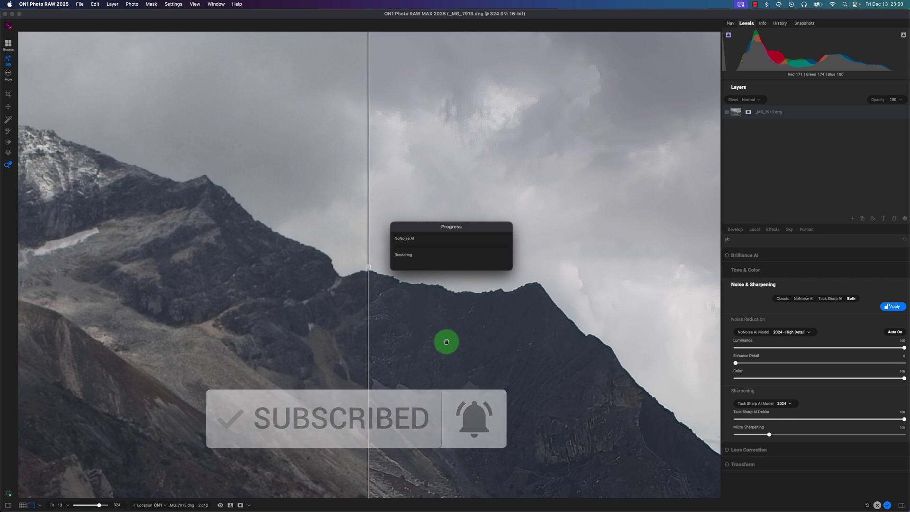
Reset the photo layer's transform so the shifted image fills the canvas again
{"action": "key", "text": "super+0"}
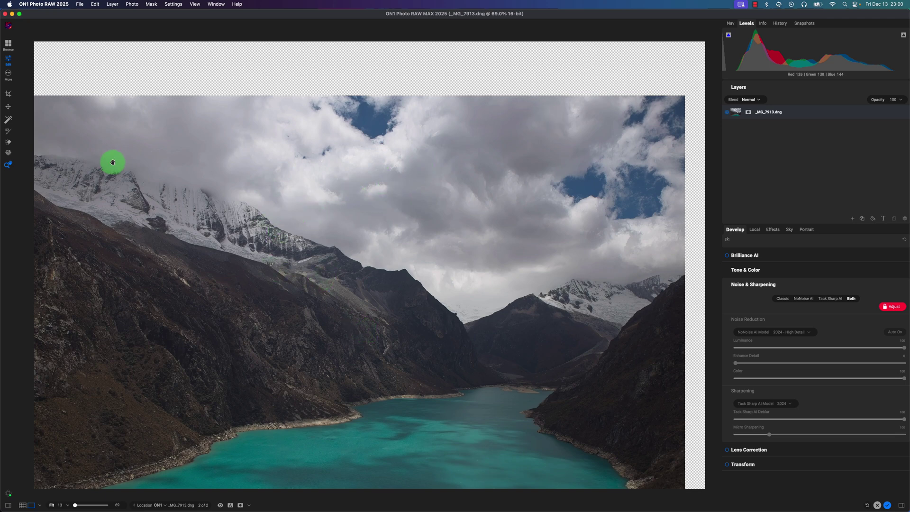
{"action": "left_click", "coordinate": [10, 109]}
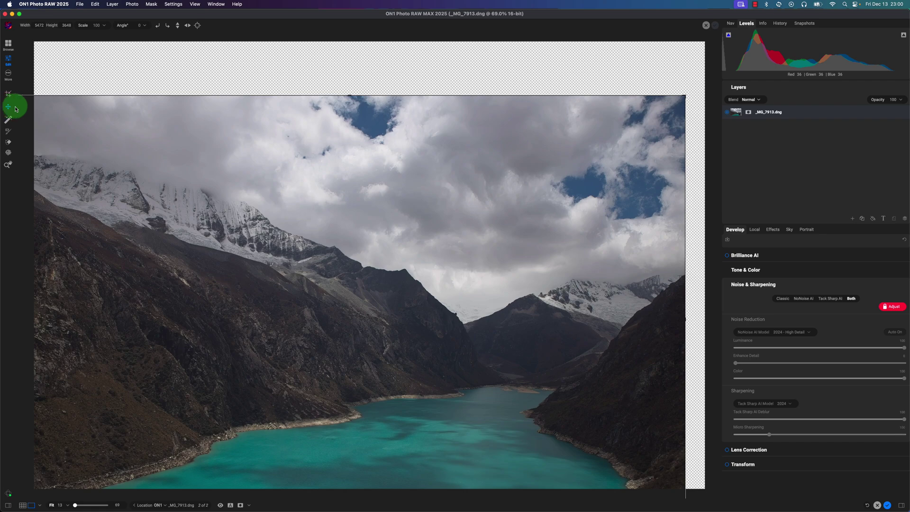
{"action": "left_click", "coordinate": [198, 26]}
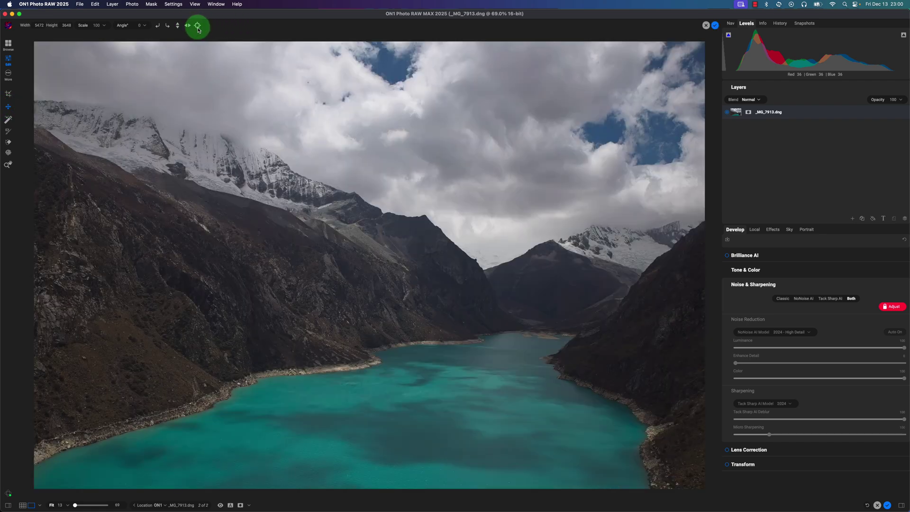
{"action": "left_click", "coordinate": [412, 192]}
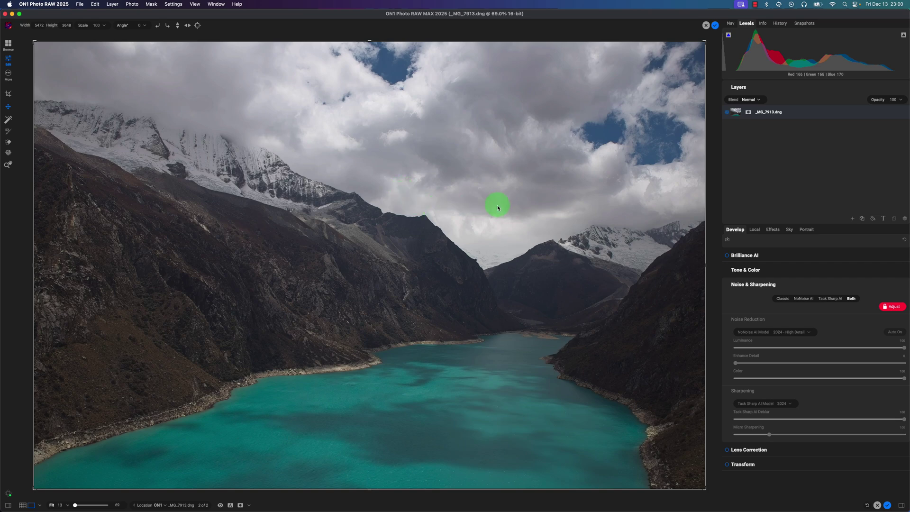
Enable Brilliance AI on the photo and compare the image with and without it
{"action": "left_click", "coordinate": [727, 256]}
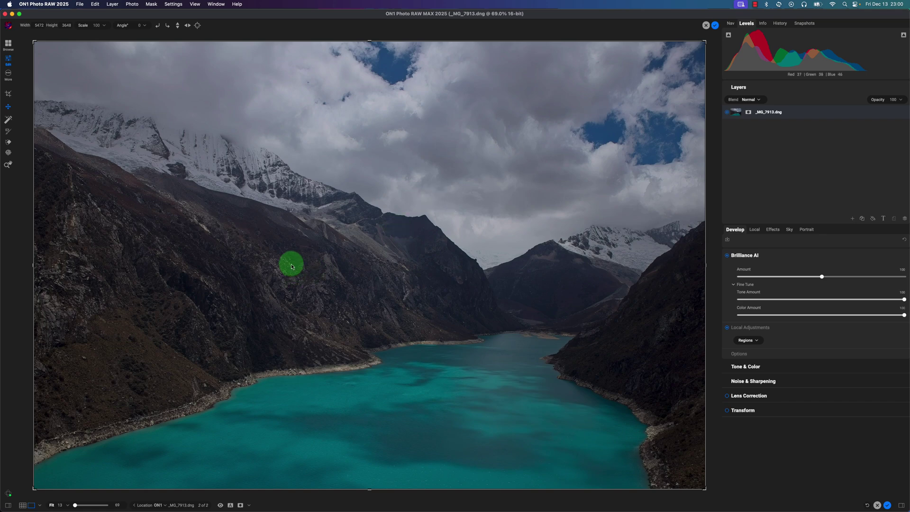
{"action": "left_click", "coordinate": [727, 255]}
{"action": "left_click", "coordinate": [728, 256]}
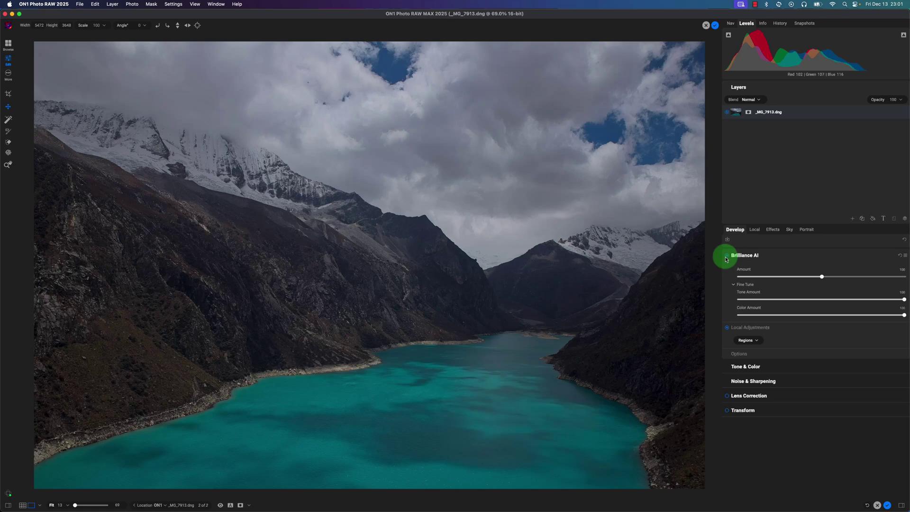
Raise the photo's Shadows to about 40 in the Tone & Color settings
{"action": "left_click", "coordinate": [774, 372]}
{"action": "scroll", "coordinate": [827, 368], "scroll_direction": "down", "scroll_amount": 3}
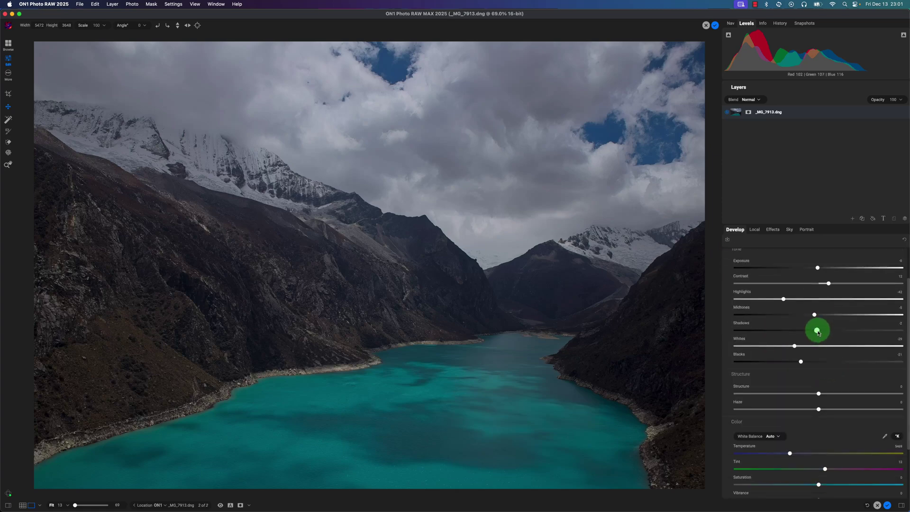
{"action": "left_click_drag", "start_coordinate": [818, 332], "coordinate": [851, 331]}
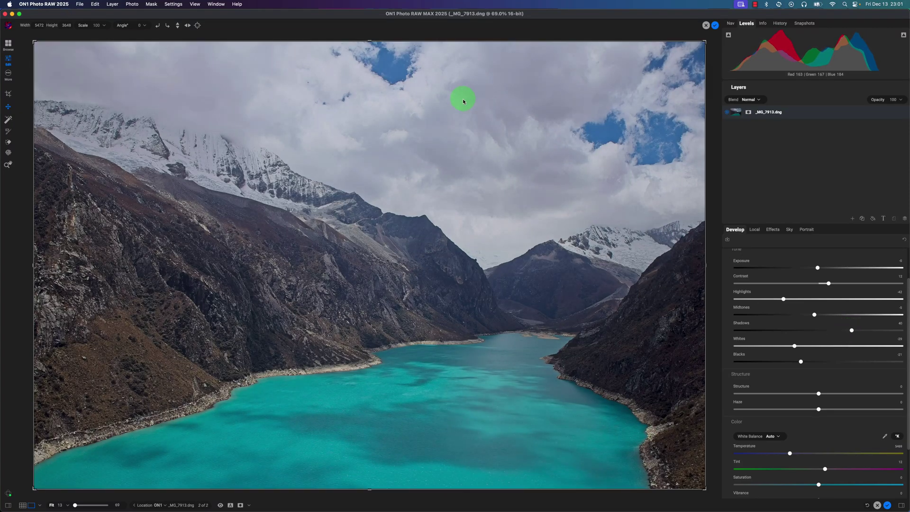
{"action": "left_click", "coordinate": [456, 116]}
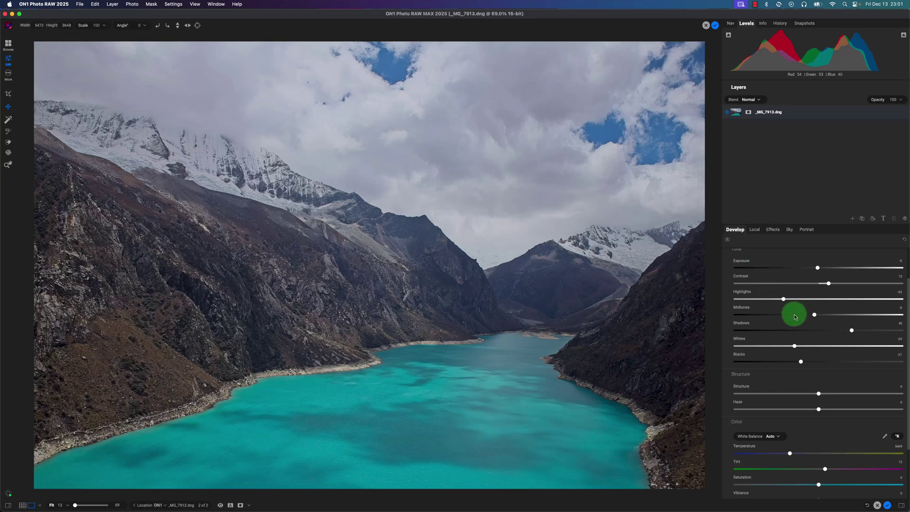
Balance the photo's bright tones by setting Midtones to about -17, Whites to about 8 and Highlights to about -75
{"action": "left_click_drag", "start_coordinate": [815, 316], "coordinate": [762, 299]}
{"action": "left_click", "coordinate": [784, 299]}
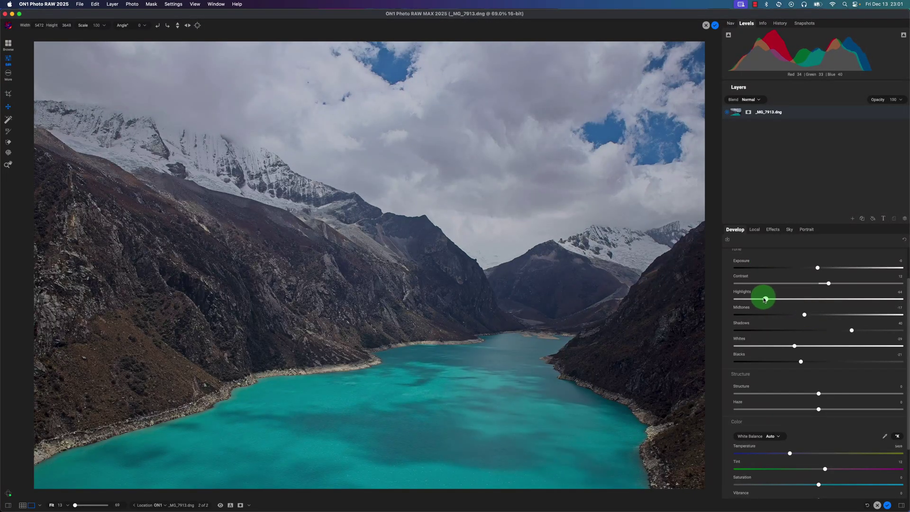
{"action": "left_click", "coordinate": [794, 346]}
{"action": "left_click_drag", "start_coordinate": [798, 349], "coordinate": [831, 346]}
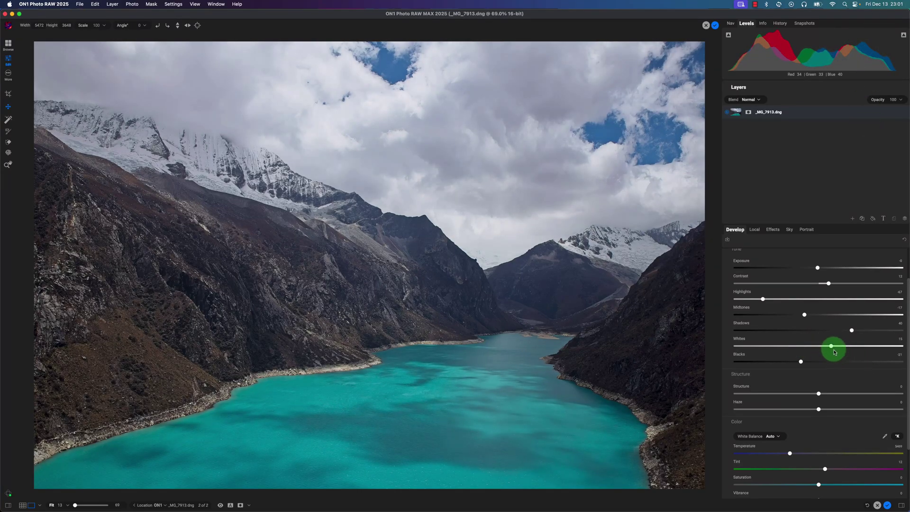
{"action": "left_click_drag", "start_coordinate": [833, 347], "coordinate": [826, 345]}
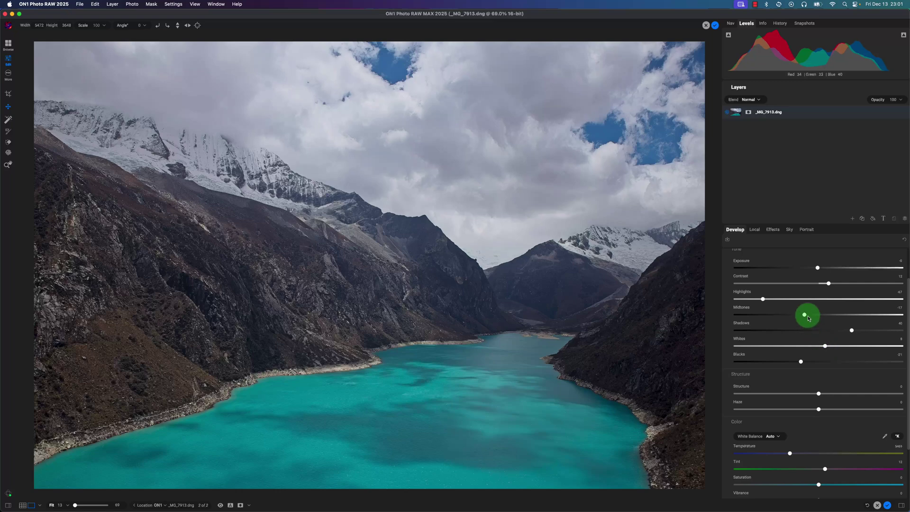
{"action": "left_click_drag", "start_coordinate": [764, 298], "coordinate": [753, 305]}
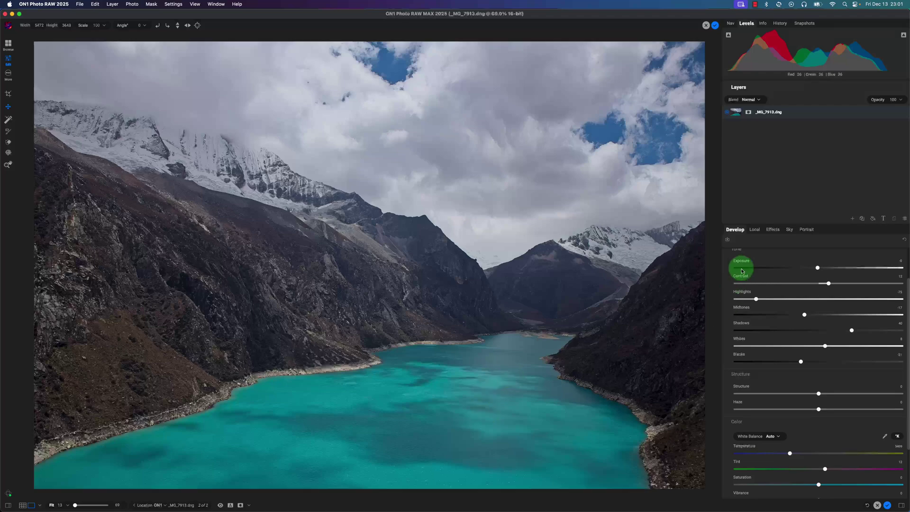
Add a Blur filter masked to the Water region and set its Gaussian amount to about 10
{"action": "left_click", "coordinate": [772, 233]}
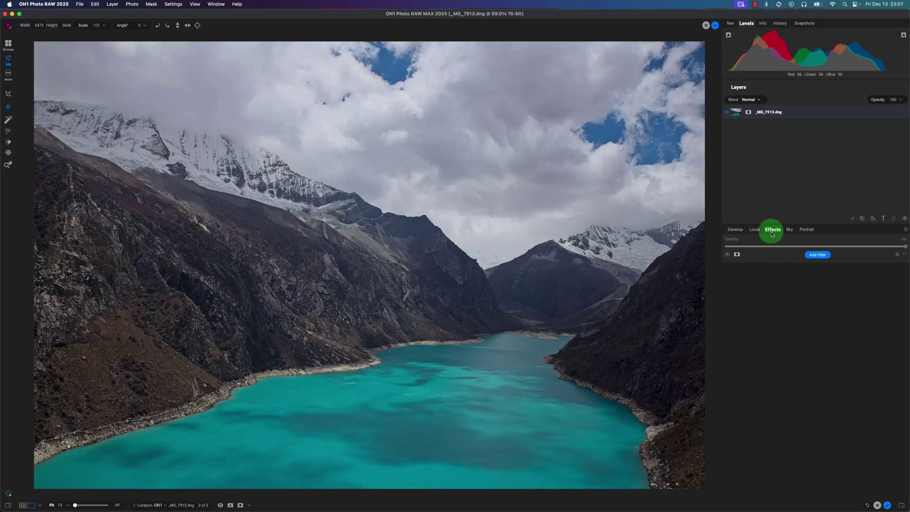
{"action": "left_click", "coordinate": [816, 256]}
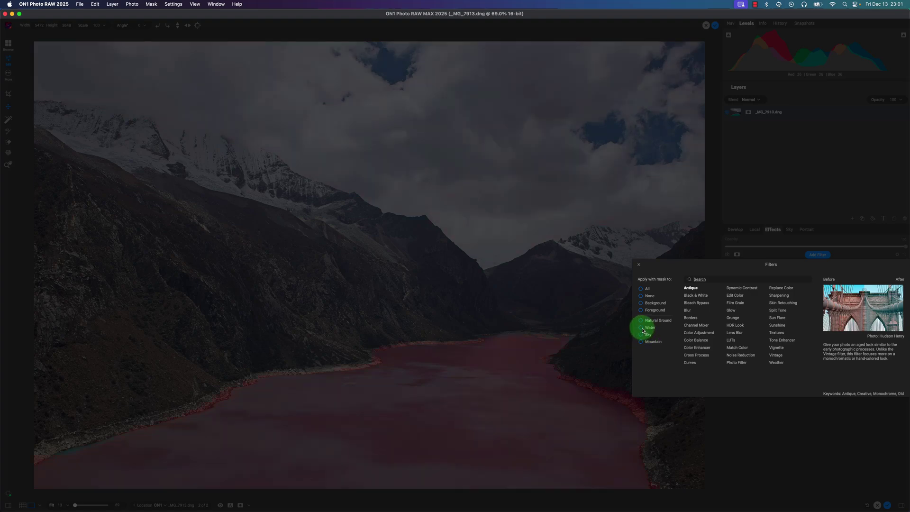
{"action": "left_click", "coordinate": [688, 311]}
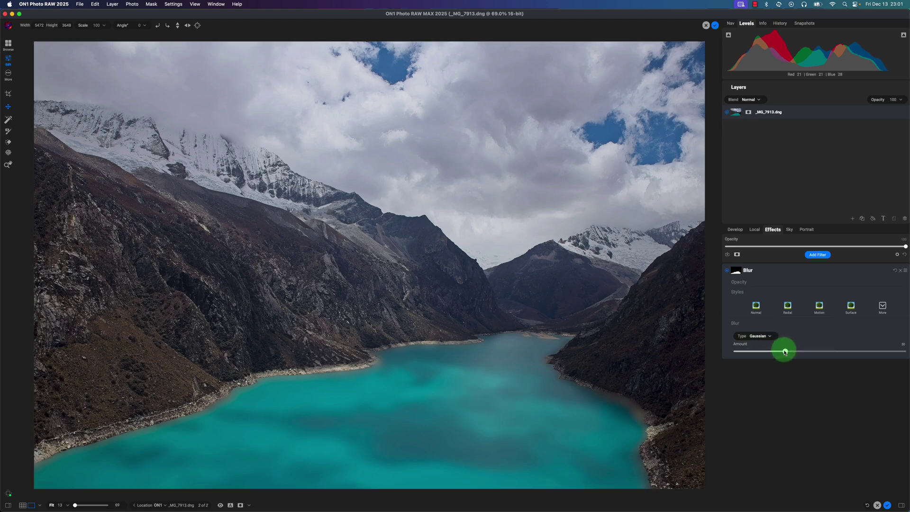
{"action": "left_click_drag", "start_coordinate": [783, 352], "coordinate": [753, 352]}
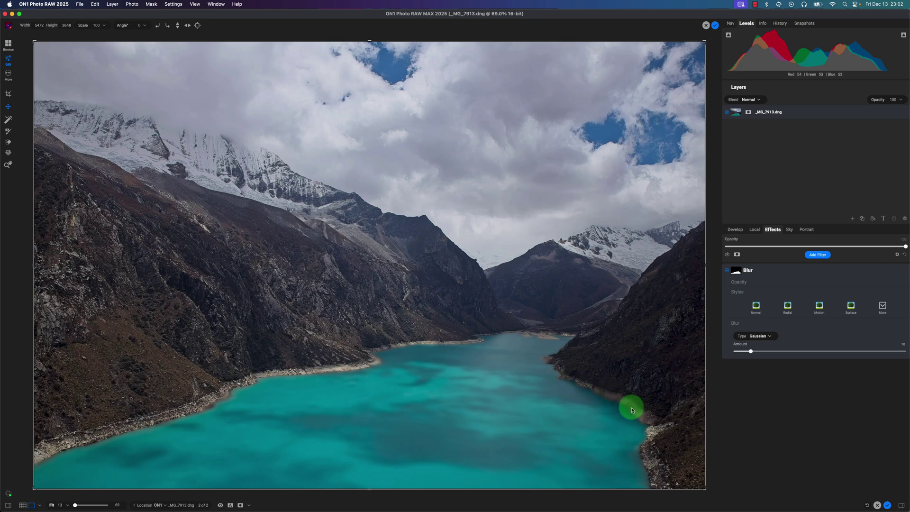
Erase the Blur filter's mask along the lake's right-hand shoreline with the masking brush at size 175
{"action": "left_click", "coordinate": [736, 270]}
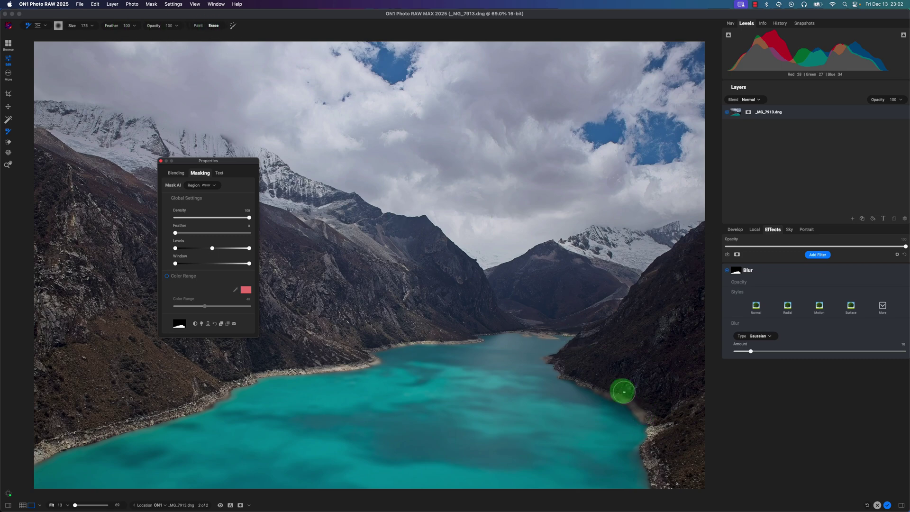
{"action": "mouse_move", "coordinate": [605, 382]}
{"action": "left_mouse_down"}
{"action": "mouse_move", "coordinate": [648, 413]}
{"action": "mouse_move", "coordinate": [603, 382]}
{"action": "mouse_move", "coordinate": [650, 409]}
{"action": "mouse_move", "coordinate": [658, 450]}
{"action": "left_mouse_up"}
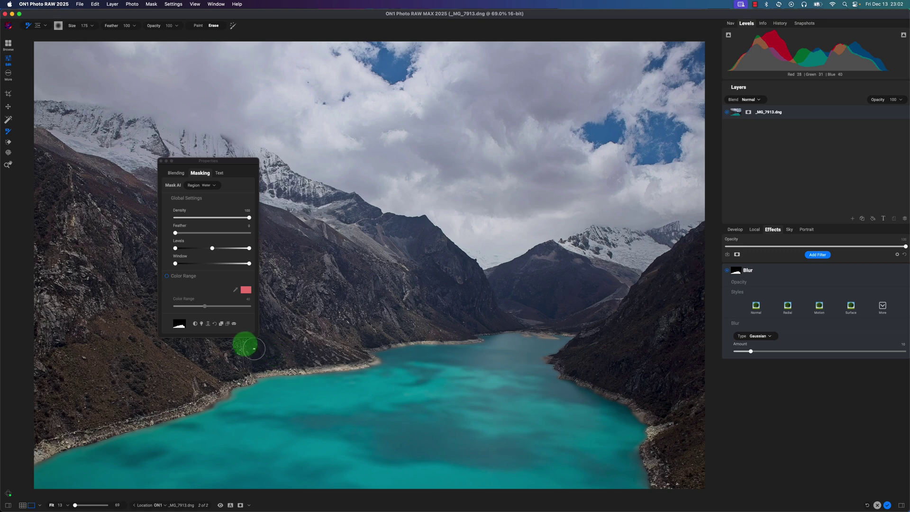
Soften the water mask's edge with Feather at about 24, tighten its Levels, and leave masking for the Transform tool
{"action": "left_click", "coordinate": [234, 326]}
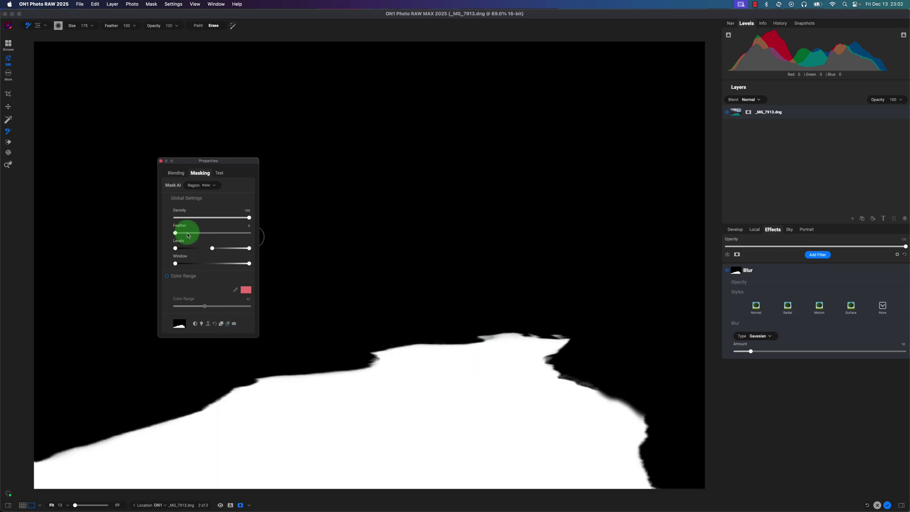
{"action": "left_click_drag", "start_coordinate": [188, 235], "coordinate": [219, 254]}
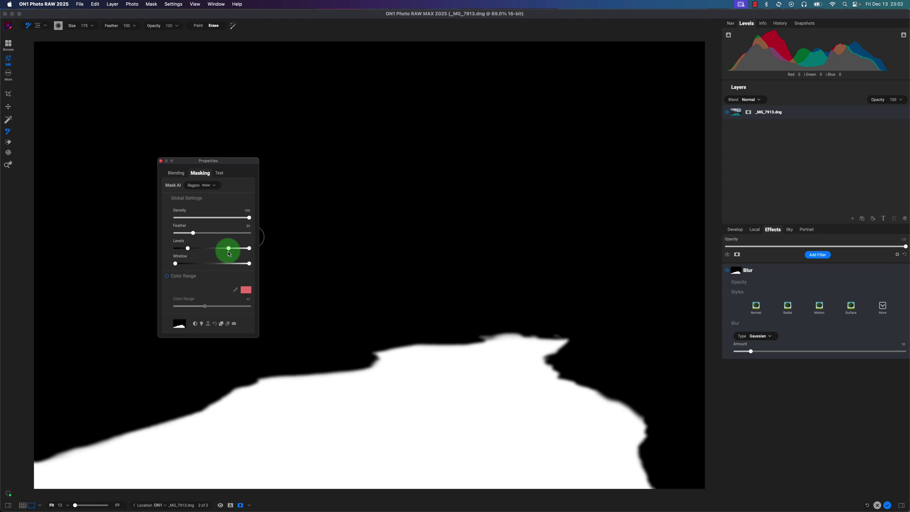
{"action": "left_click_drag", "start_coordinate": [229, 256], "coordinate": [188, 252]}
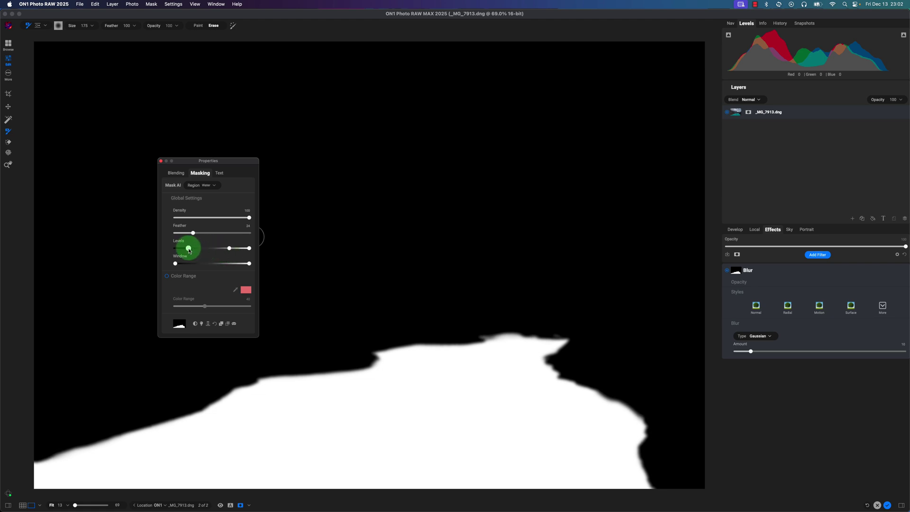
{"action": "left_click", "coordinate": [234, 323]}
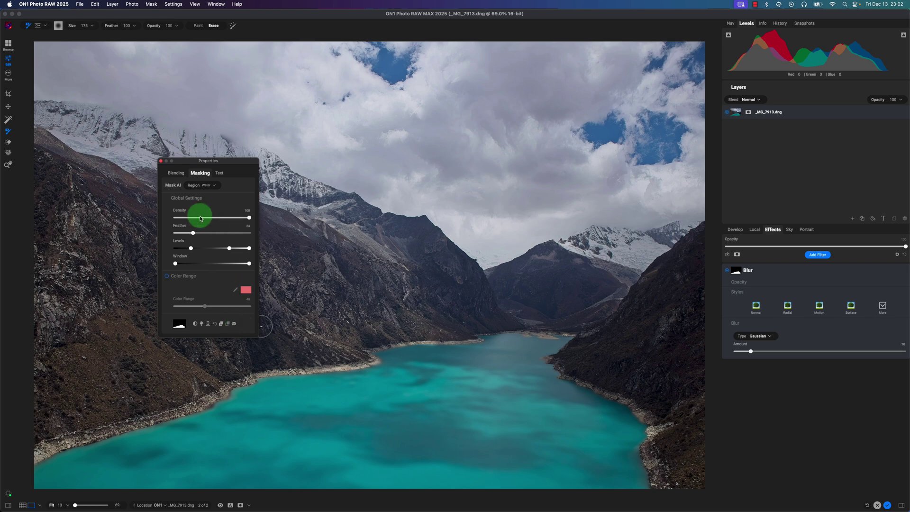
{"action": "left_click", "coordinate": [161, 161]}
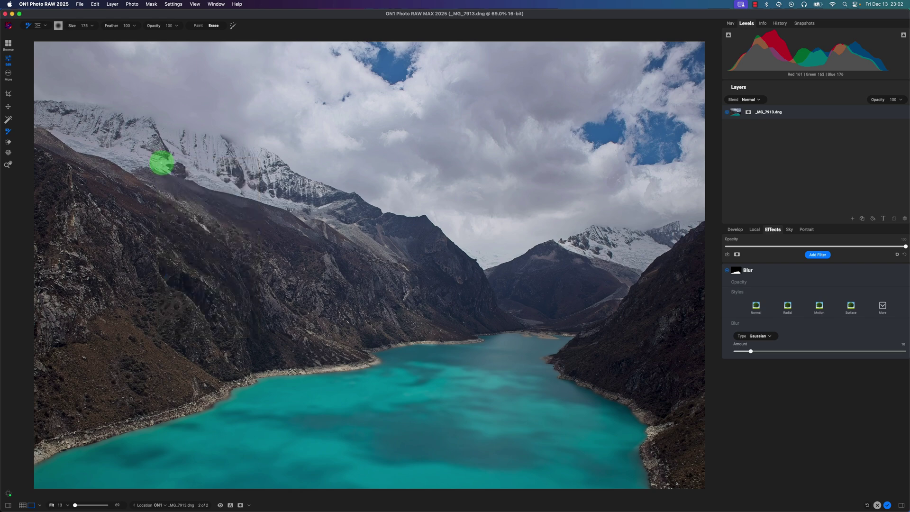
{"action": "left_click", "coordinate": [8, 108]}
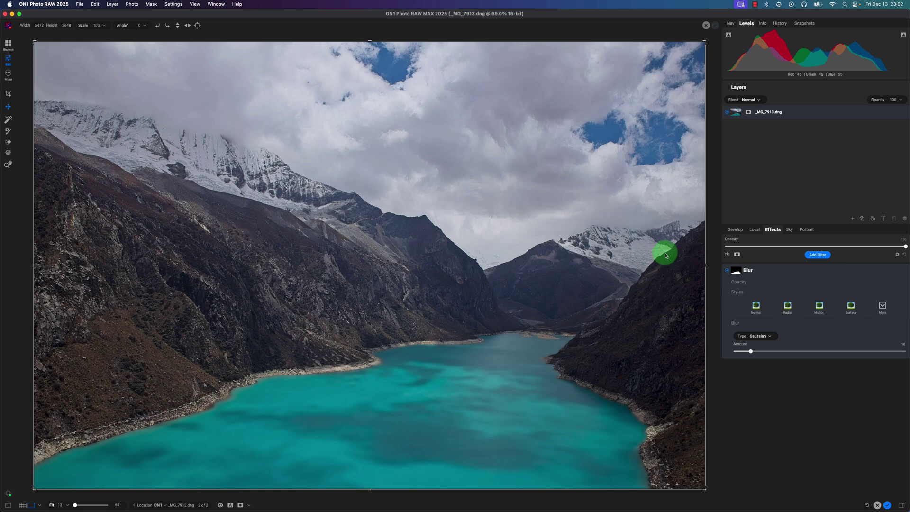
Duplicate the photo layer and set the copy's blend mode to Overlay
{"action": "left_click", "coordinate": [863, 220]}
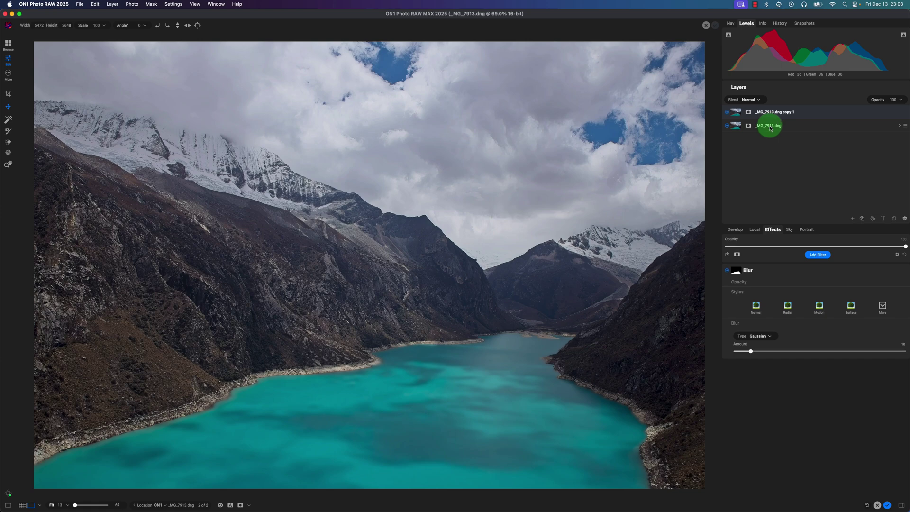
{"action": "left_click", "coordinate": [758, 100]}
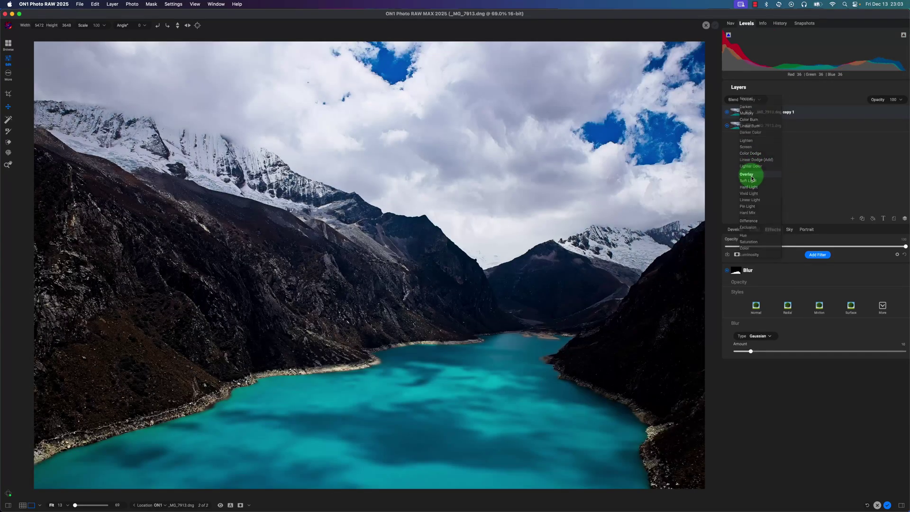
{"action": "left_click", "coordinate": [746, 174]}
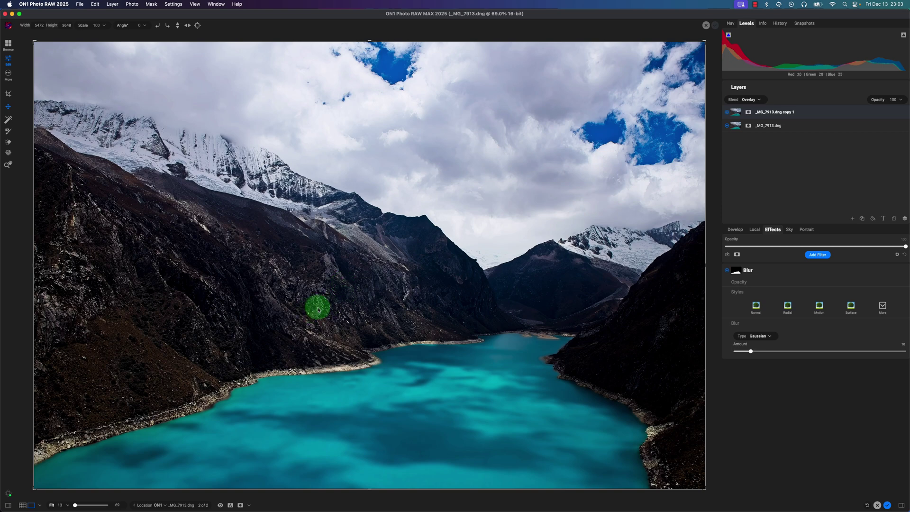
Compare the image with and without the Overlay copy by toggling that layer's visibility, leaving it shown
{"action": "left_click", "coordinate": [728, 112]}
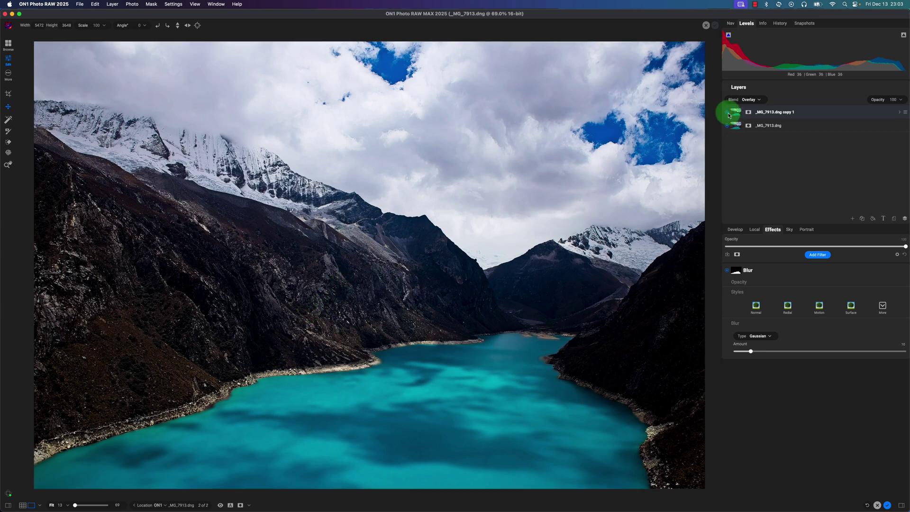
{"action": "left_click", "coordinate": [727, 113]}
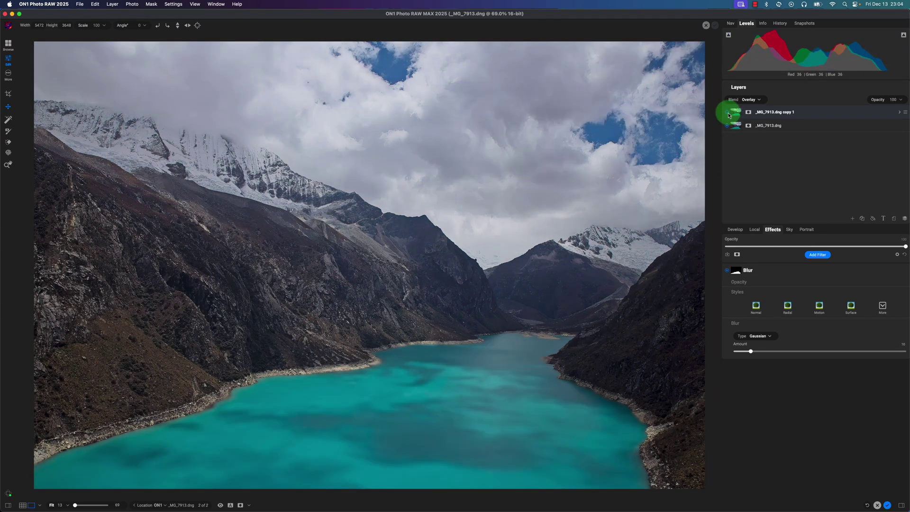
{"action": "left_click", "coordinate": [728, 113]}
{"action": "left_click", "coordinate": [728, 115]}
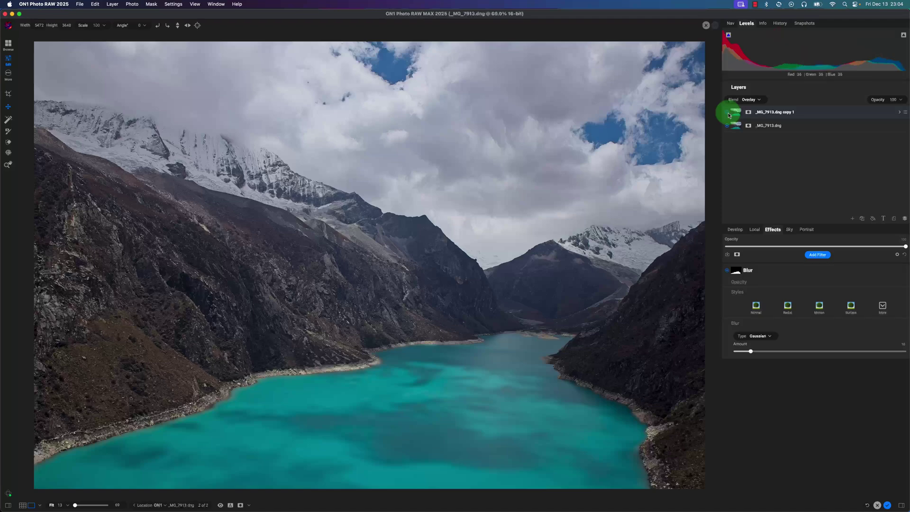
{"action": "left_click", "coordinate": [728, 114]}
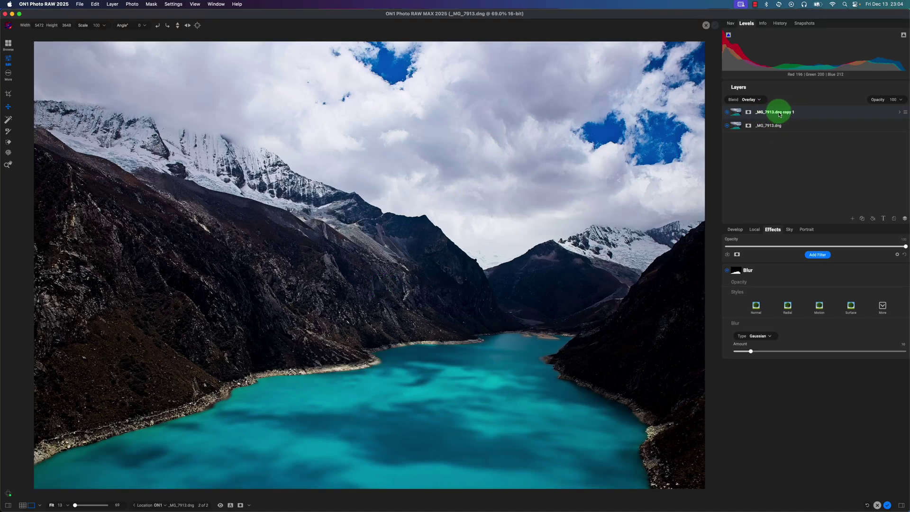
Reduce the Overlay copy's Saturation to about -50 in its Develop settings
{"action": "left_click", "coordinate": [735, 234]}
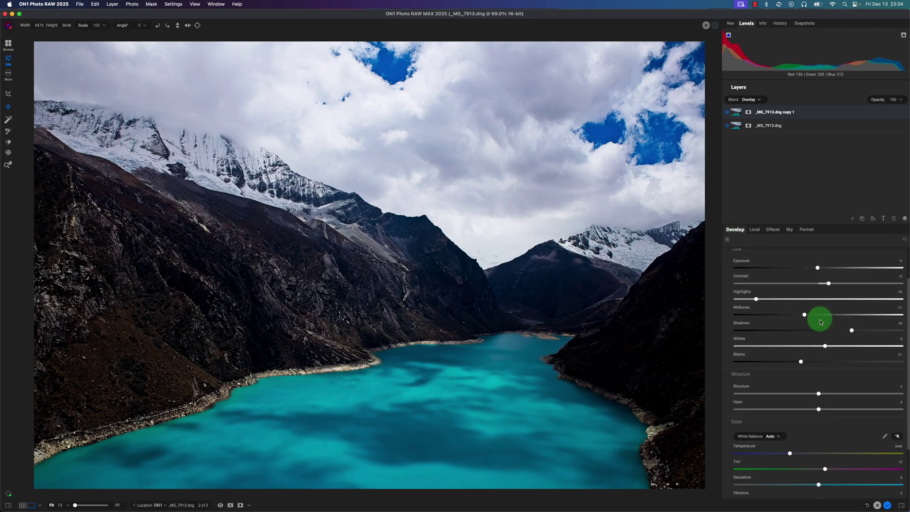
{"action": "scroll", "coordinate": [818, 325], "scroll_direction": "up", "scroll_amount": 3}
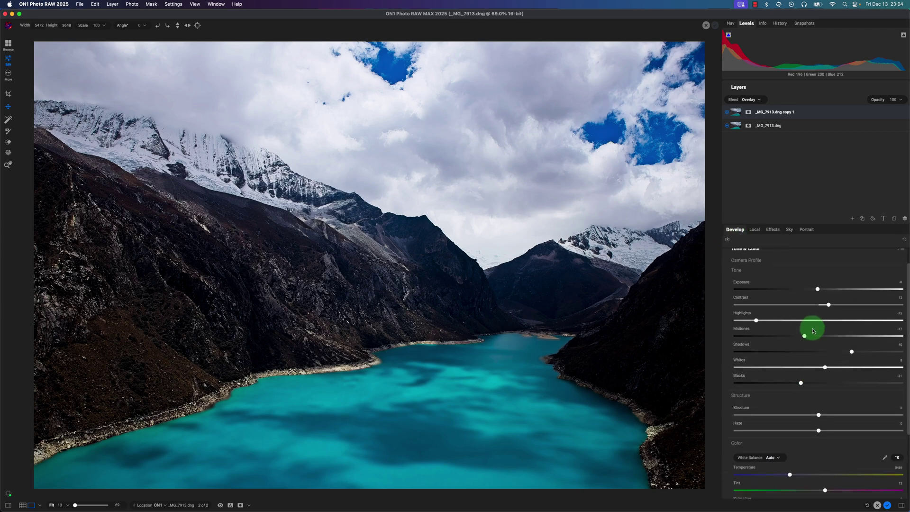
{"action": "scroll", "coordinate": [791, 364], "scroll_direction": "down", "scroll_amount": 4}
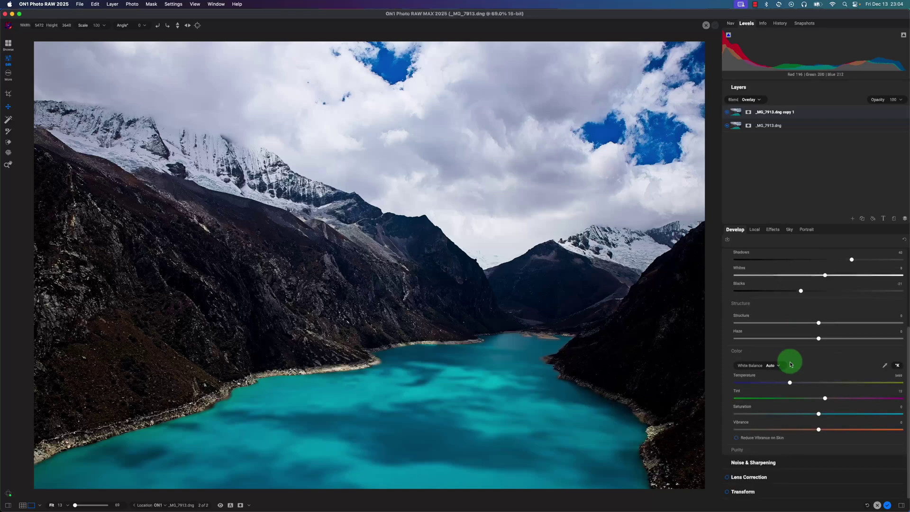
{"action": "left_click_drag", "start_coordinate": [818, 416], "coordinate": [778, 414]}
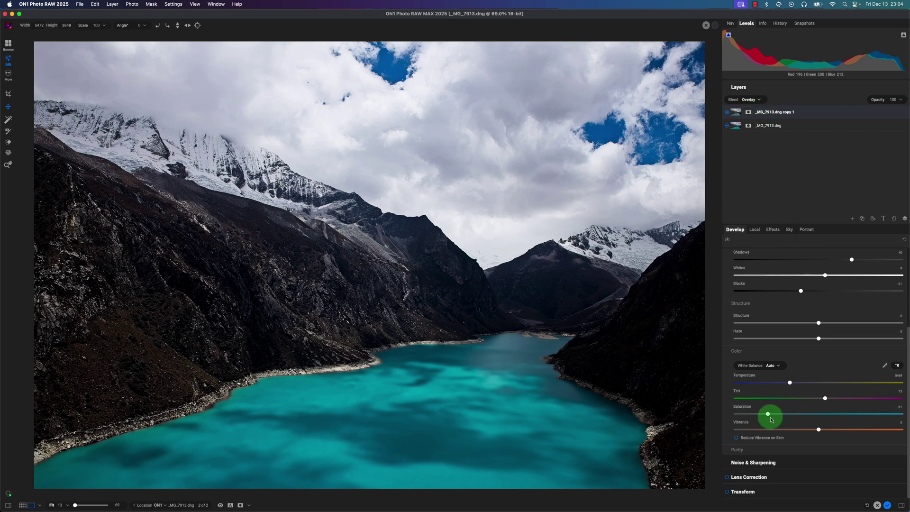
{"action": "mouse_move", "coordinate": [768, 414]}
{"action": "left_mouse_down"}
{"action": "mouse_move", "coordinate": [792, 415]}
{"action": "mouse_move", "coordinate": [776, 415]}
{"action": "left_mouse_up"}
{"action": "left_click", "coordinate": [746, 336]}
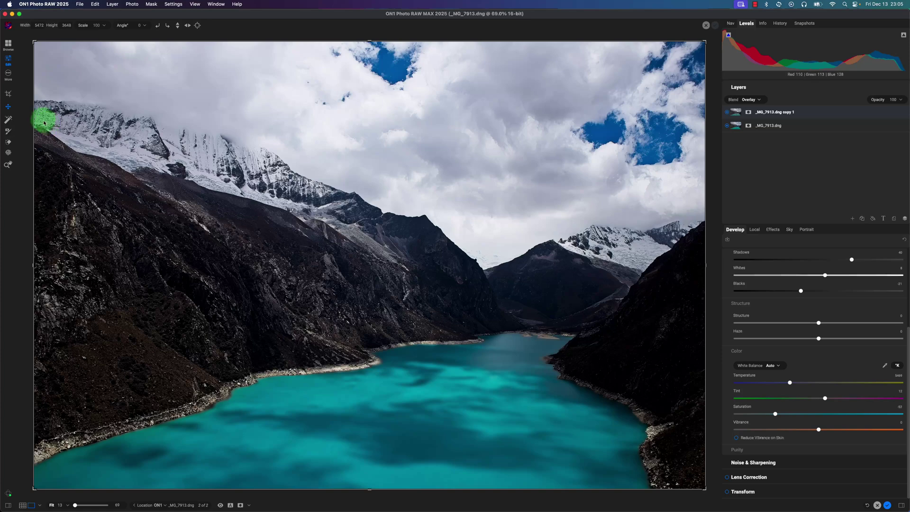
Mask the Overlay copy with a Linear Top gradient placed across the sky and tilted along the mountain slope
{"action": "left_click", "coordinate": [8, 131]}
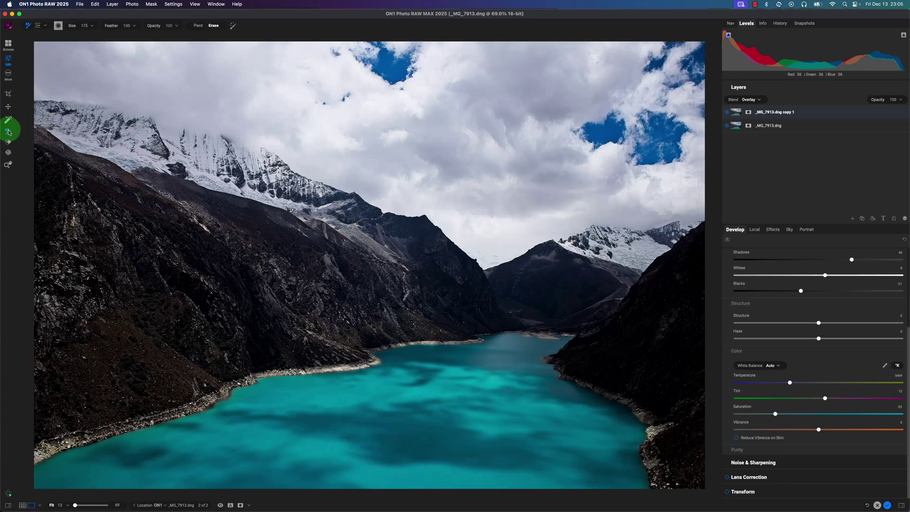
{"action": "left_click", "coordinate": [39, 25]}
{"action": "left_click", "coordinate": [42, 39]}
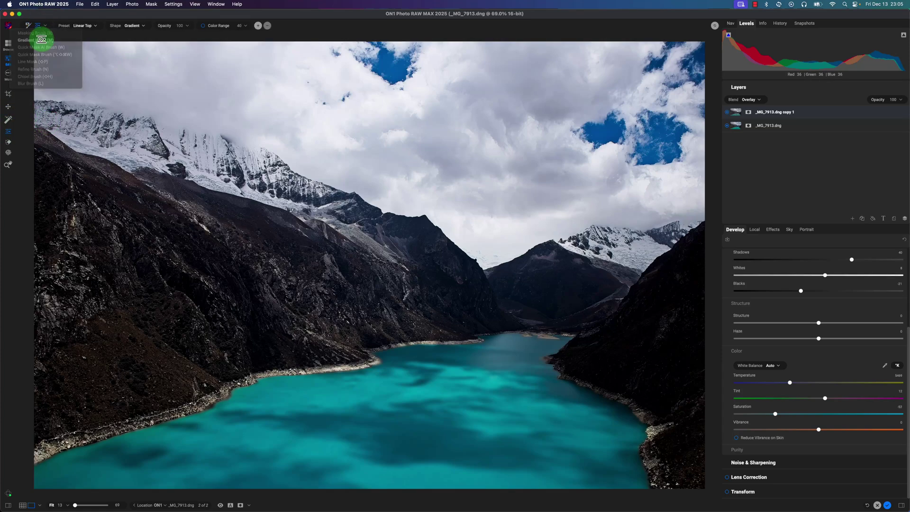
{"action": "left_click", "coordinate": [83, 26]}
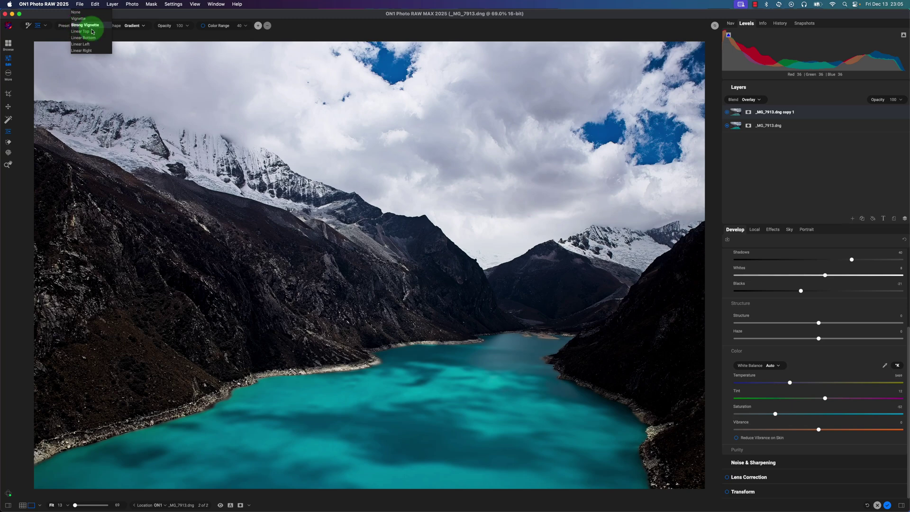
{"action": "left_click", "coordinate": [93, 31]}
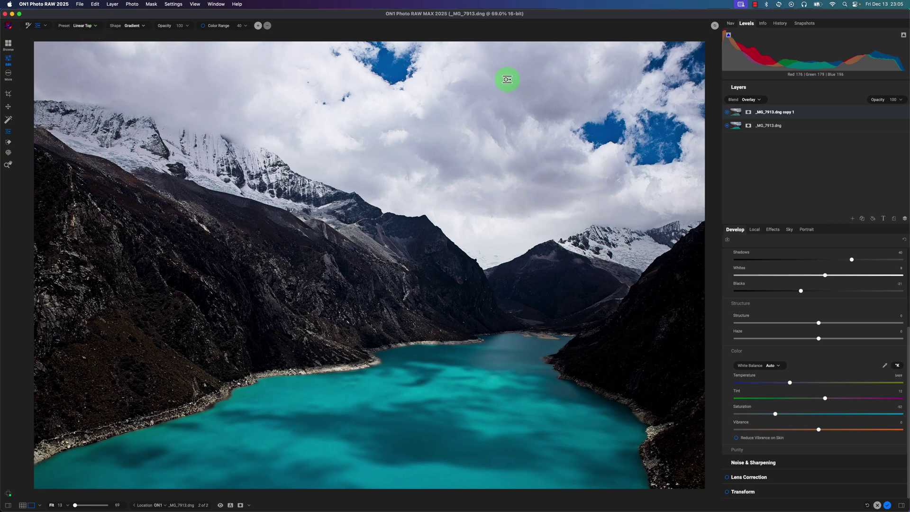
{"action": "left_click_drag", "start_coordinate": [500, 73], "coordinate": [504, 150]}
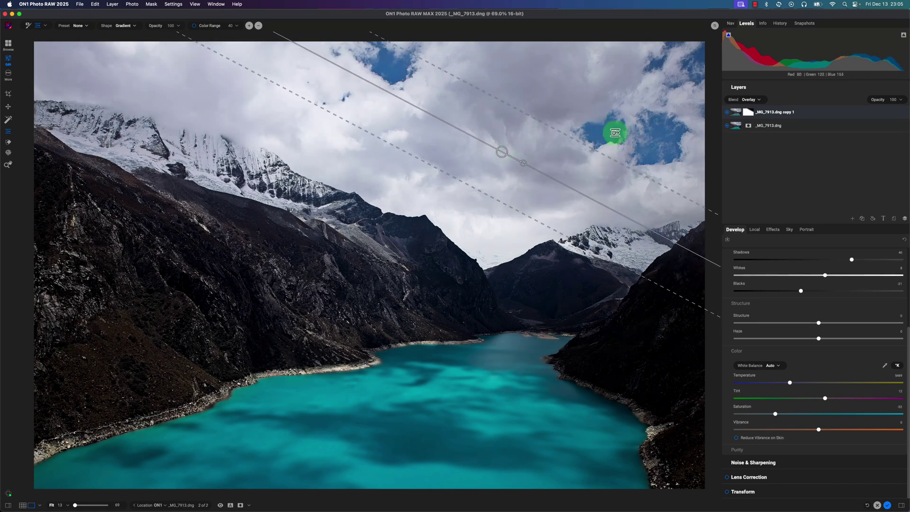
Lower the sky gradient onto the left mountain ridge, checking the mask view, and leave masking for the Transform tool
{"action": "left_click_drag", "start_coordinate": [502, 152], "coordinate": [463, 183]}
{"action": "left_click", "coordinate": [240, 504]}
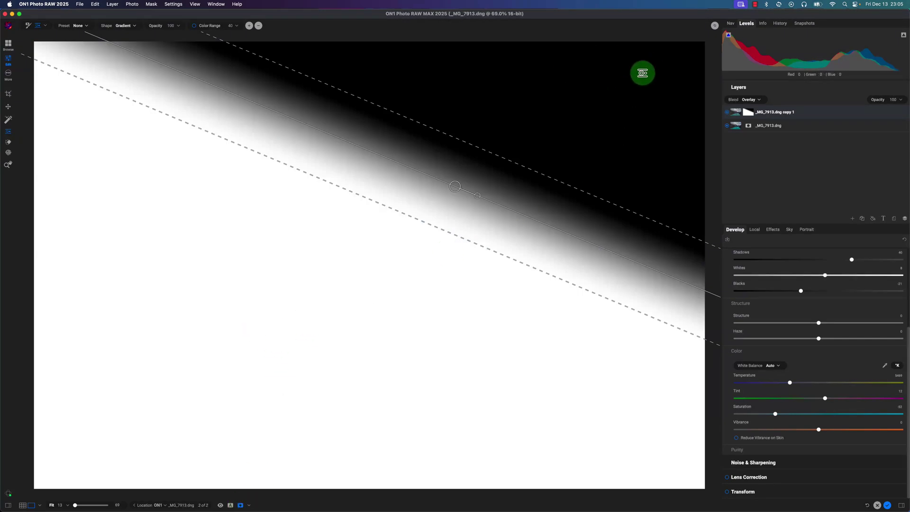
{"action": "left_click", "coordinate": [241, 505]}
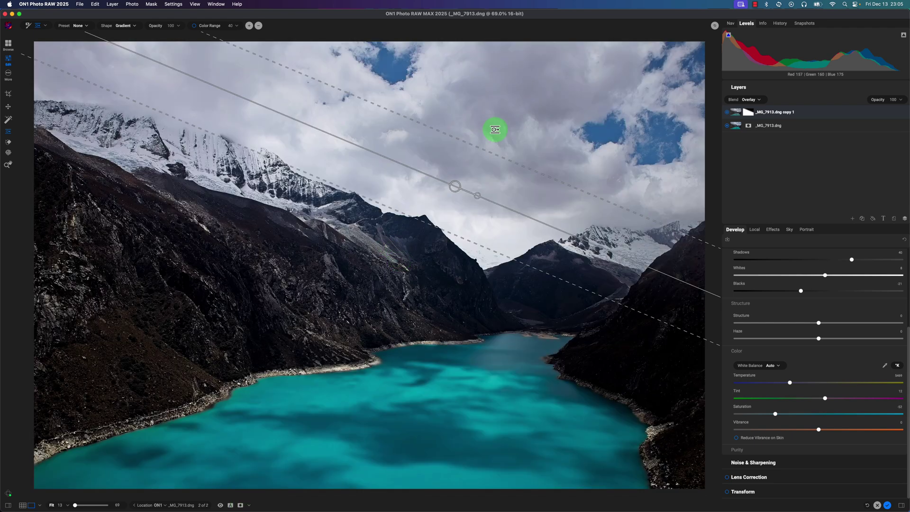
{"action": "left_click_drag", "start_coordinate": [462, 188], "coordinate": [440, 223]}
{"action": "left_click", "coordinate": [520, 194]}
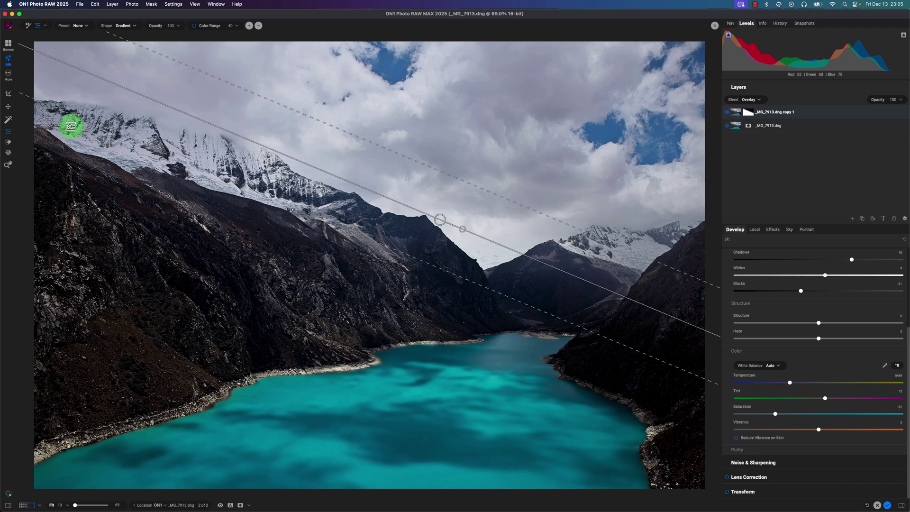
{"action": "left_click", "coordinate": [12, 113]}
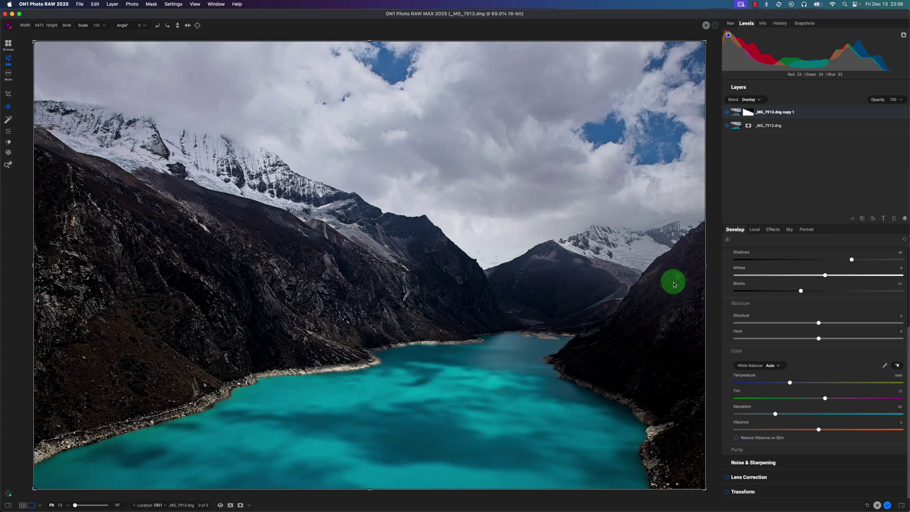
Add a Curves filter to the Overlay copy's effects and open its mask for editing
{"action": "left_click", "coordinate": [754, 230]}
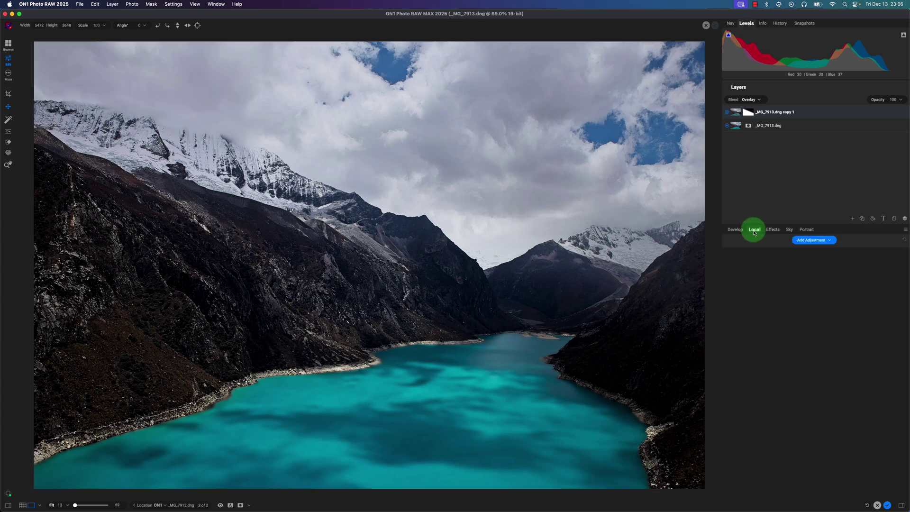
{"action": "left_click", "coordinate": [772, 230]}
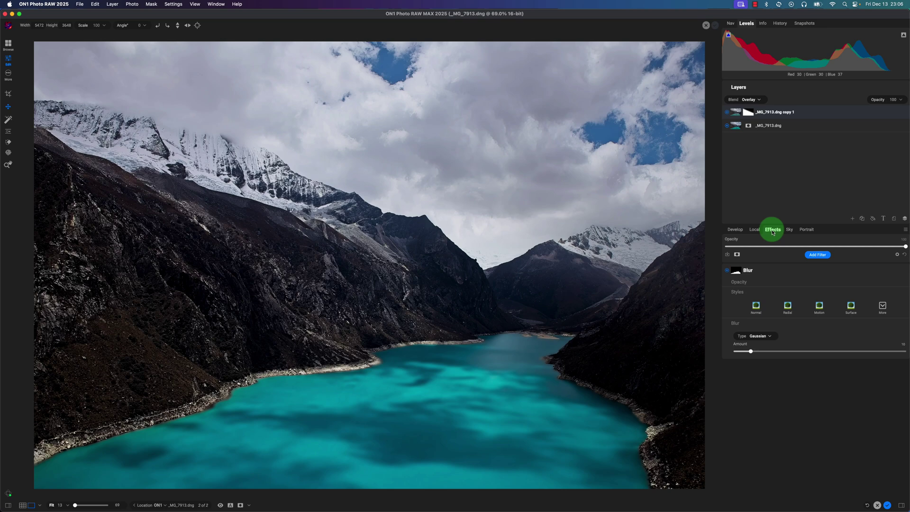
{"action": "left_click", "coordinate": [812, 257]}
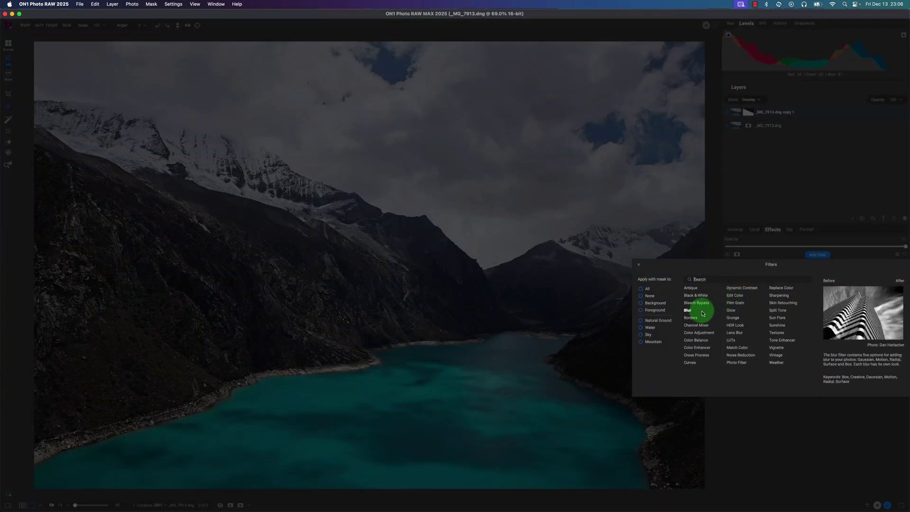
{"action": "left_click", "coordinate": [690, 362]}
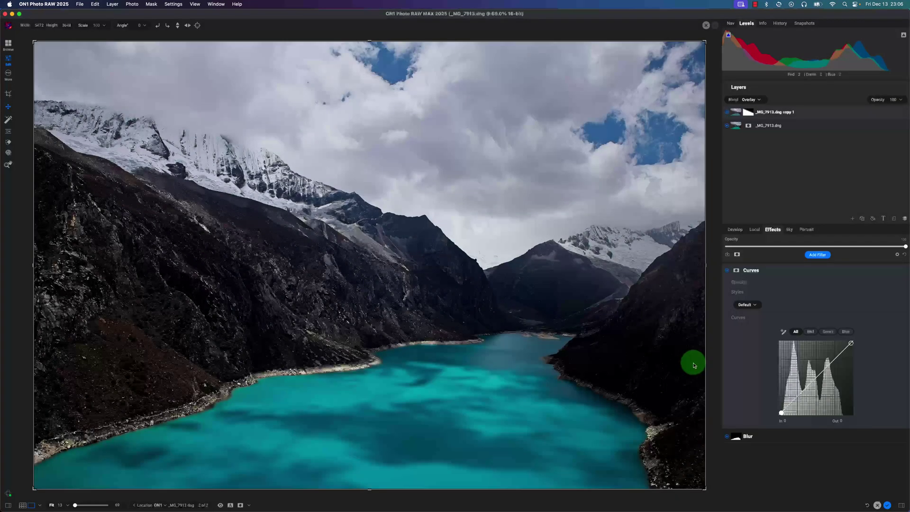
{"action": "left_click", "coordinate": [737, 270]}
{"action": "left_click", "coordinate": [742, 273]}
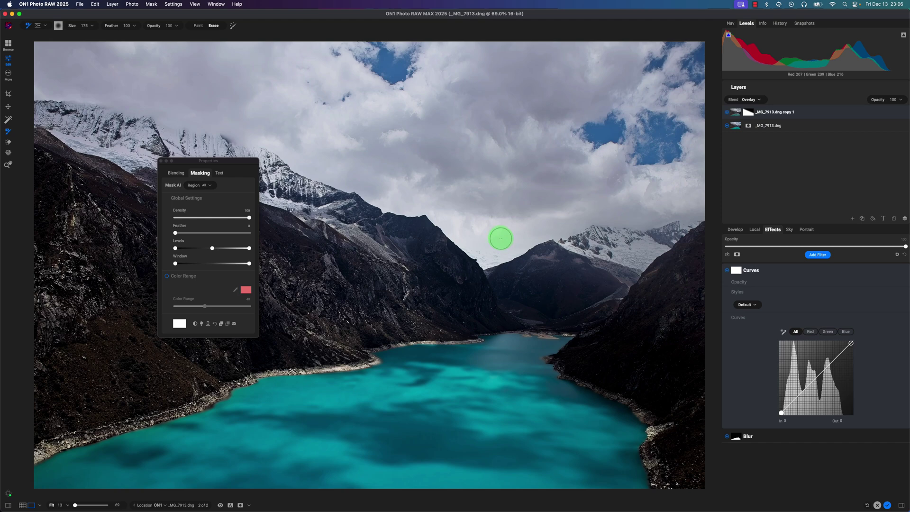
Place a Vignette gradient mask on the Curves filter near the photo's centre and flatten it into a wide ellipse
{"action": "left_click", "coordinate": [38, 26]}
{"action": "left_click", "coordinate": [46, 26]}
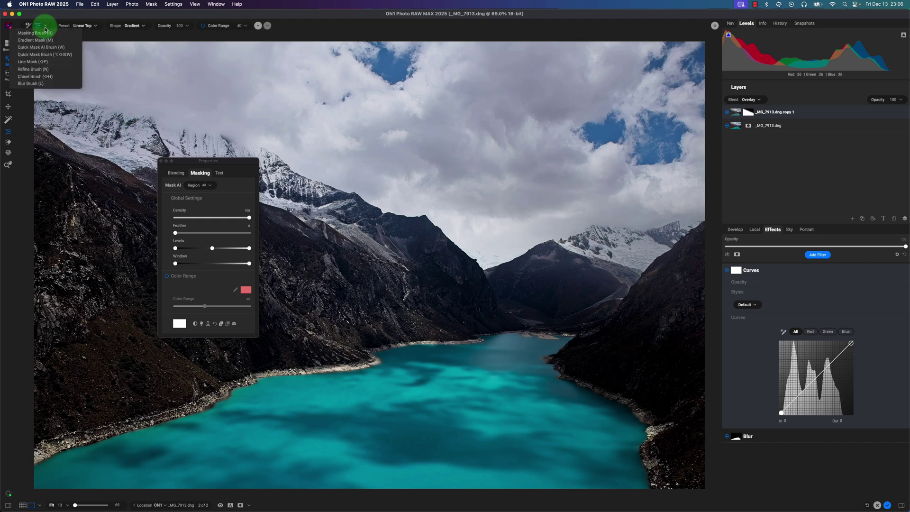
{"action": "left_click", "coordinate": [35, 40]}
{"action": "left_click", "coordinate": [91, 27]}
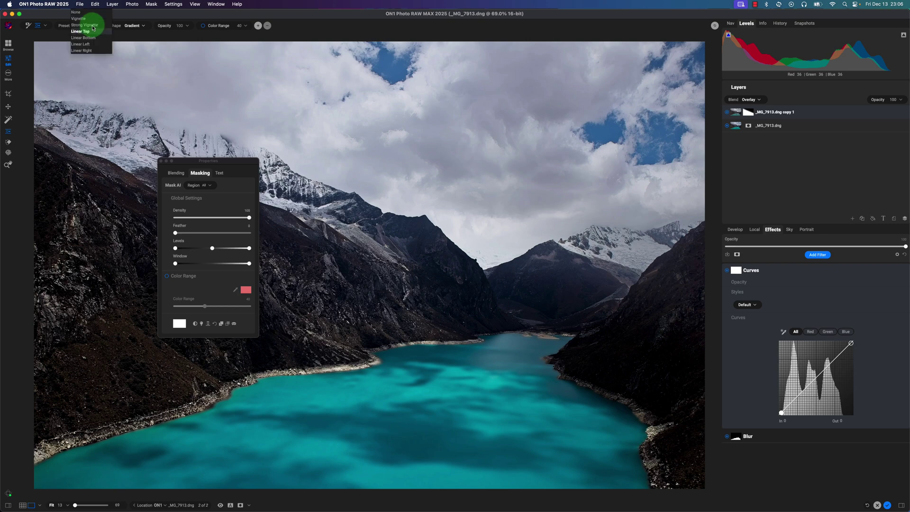
{"action": "left_click", "coordinate": [85, 18]}
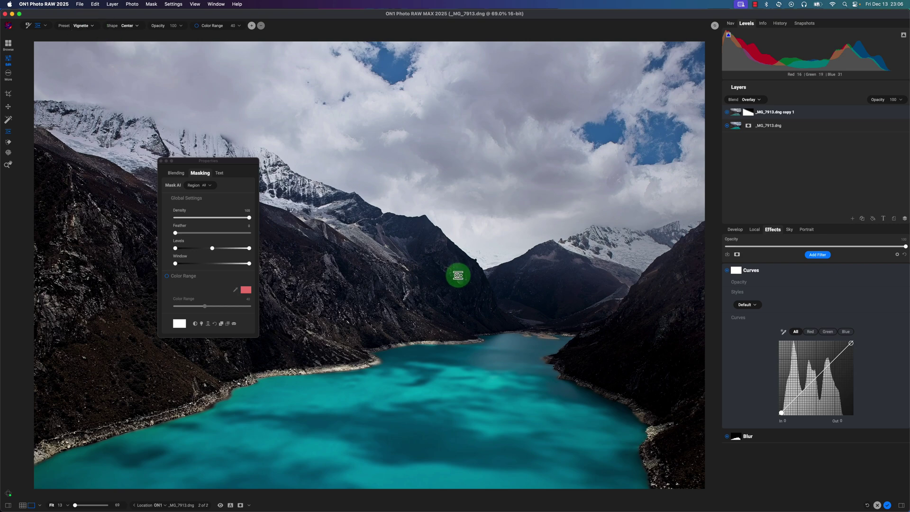
{"action": "left_click", "coordinate": [423, 287]}
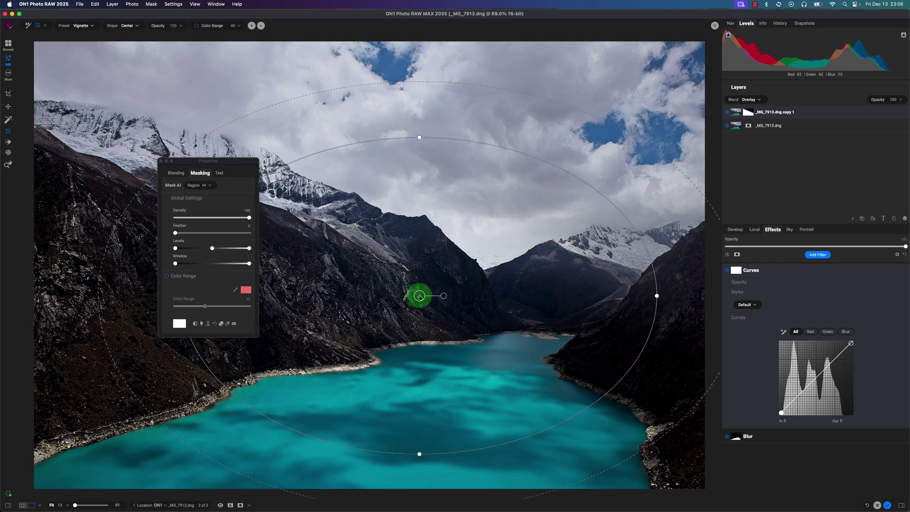
{"action": "left_click_drag", "start_coordinate": [420, 455], "coordinate": [211, 342]}
Invert the Curves filter's mask and squeeze the ellipse vertically into a thin horizontal band above the lake
{"action": "left_click", "coordinate": [176, 322]}
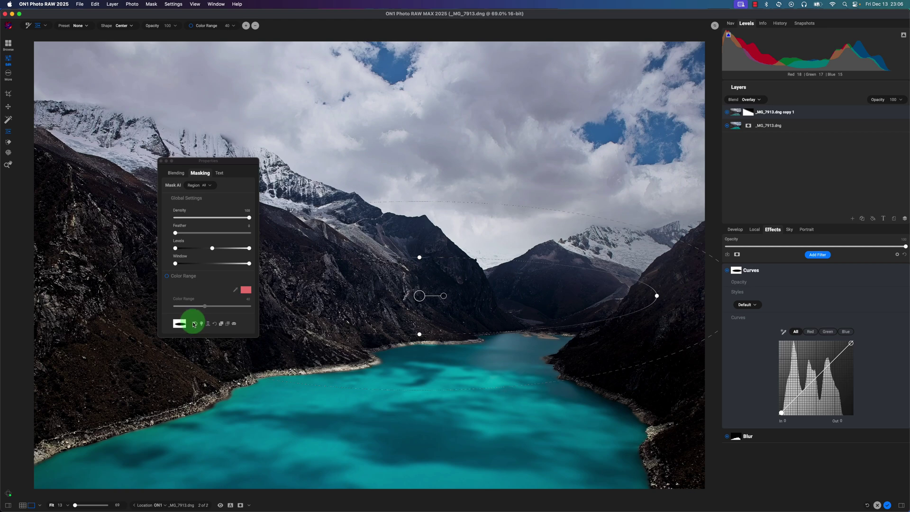
{"action": "left_click", "coordinate": [196, 326]}
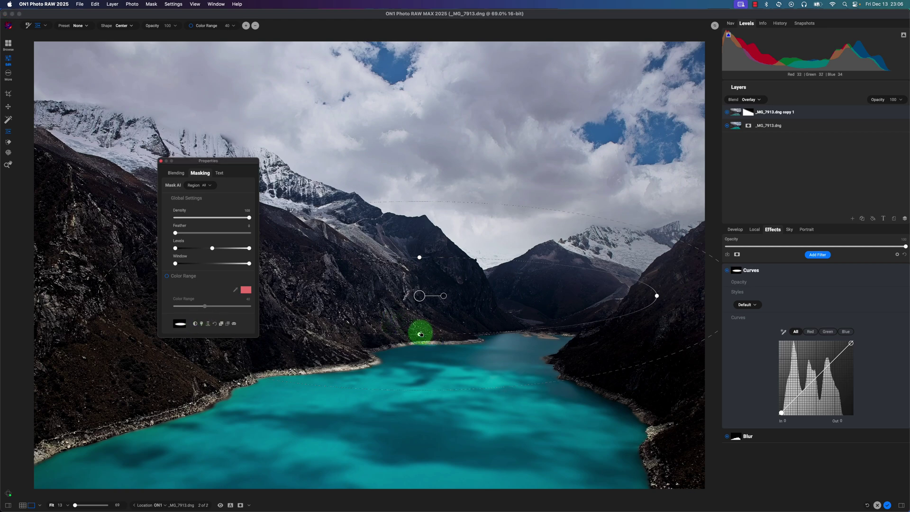
{"action": "left_click_drag", "start_coordinate": [420, 334], "coordinate": [418, 306]}
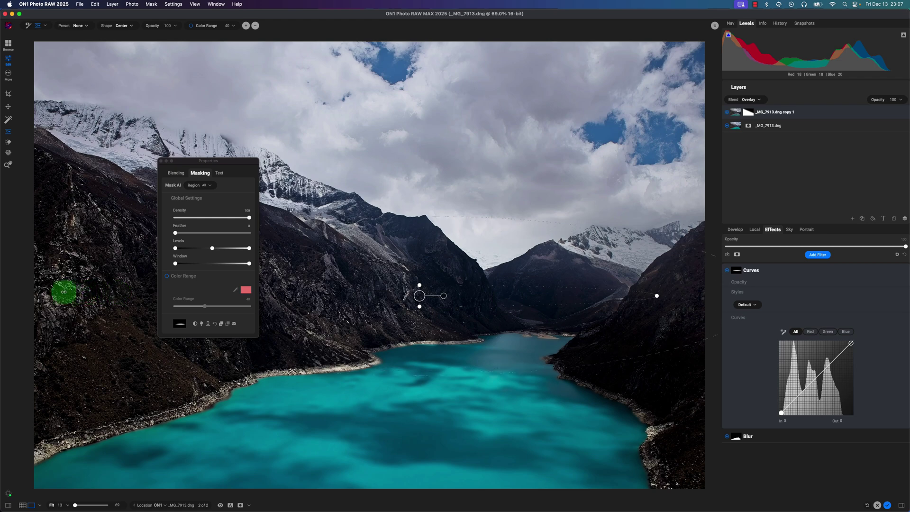
{"action": "left_click", "coordinate": [453, 188]}
{"action": "left_click_drag", "start_coordinate": [451, 186], "coordinate": [452, 203]}
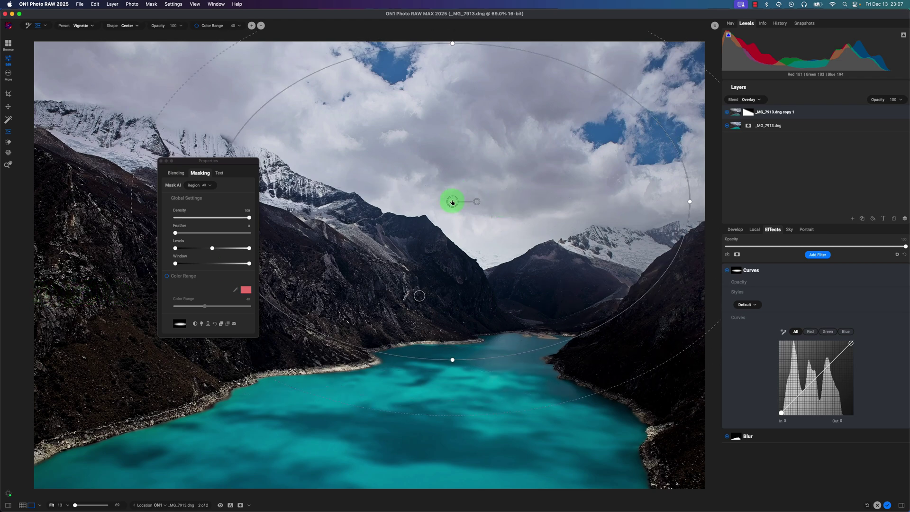
{"action": "key", "text": "super+z"}
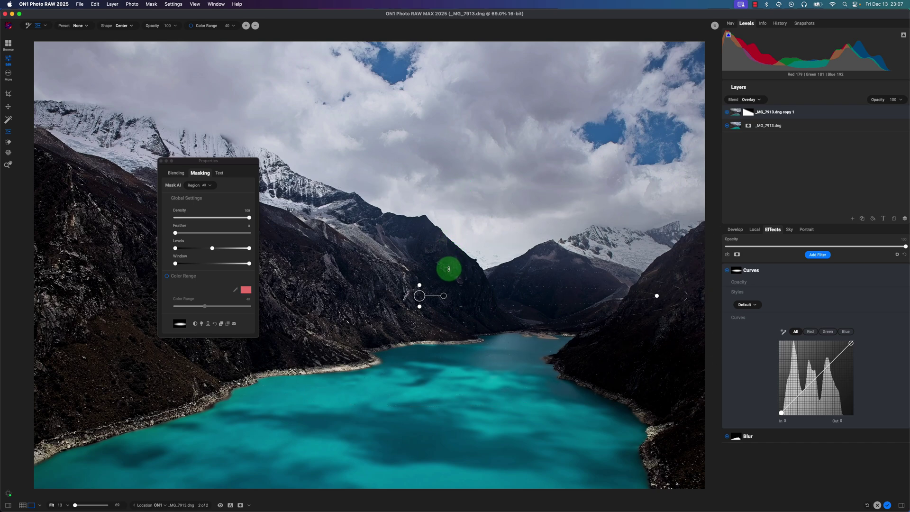
Stretch the Curves filter's elliptical mask across the photo's full width and feather it to 54, checking the mask view
{"action": "left_click_drag", "start_coordinate": [656, 296], "coordinate": [689, 295]}
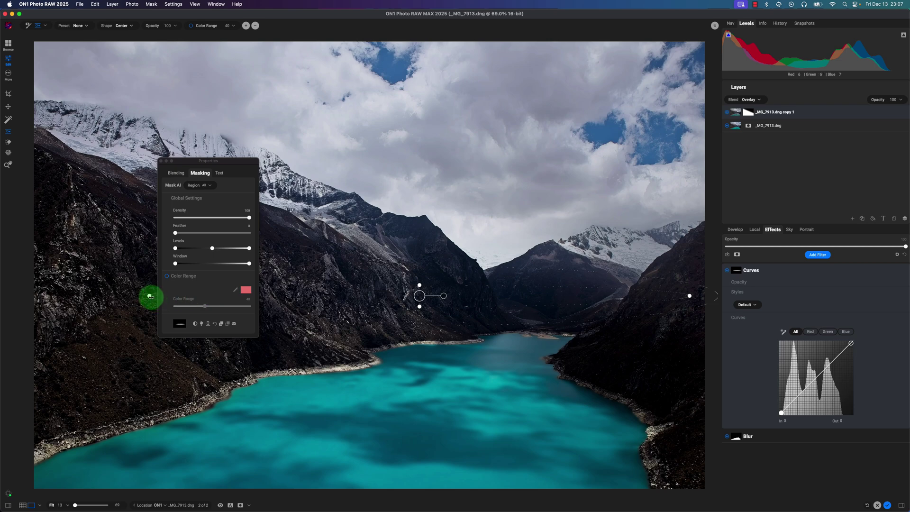
{"action": "left_click_drag", "start_coordinate": [148, 297], "coordinate": [46, 296]}
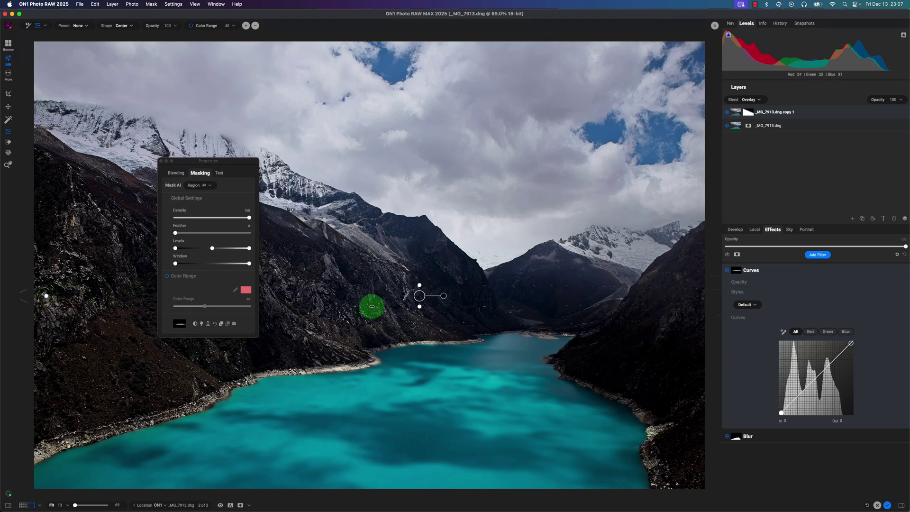
{"action": "left_click_drag", "start_coordinate": [419, 300], "coordinate": [410, 296]}
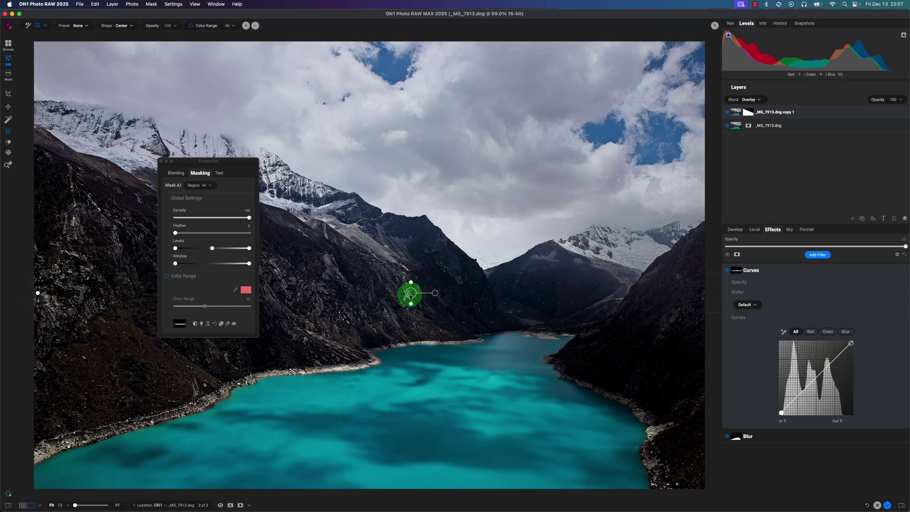
{"action": "left_click", "coordinate": [234, 323]}
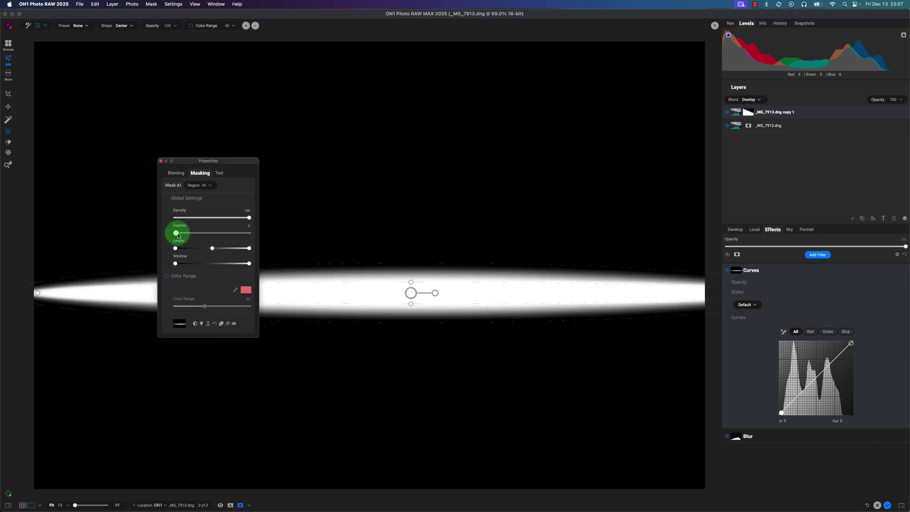
{"action": "left_click_drag", "start_coordinate": [175, 233], "coordinate": [215, 233]}
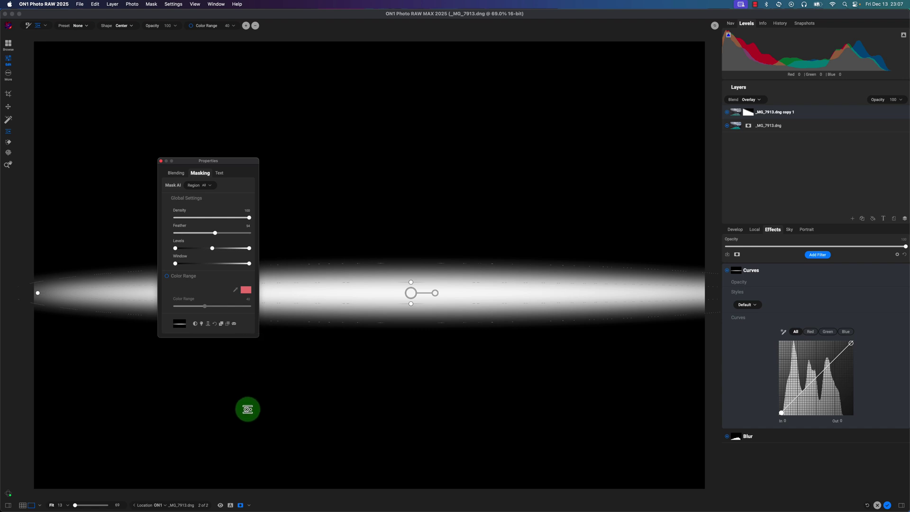
{"action": "left_click", "coordinate": [234, 324]}
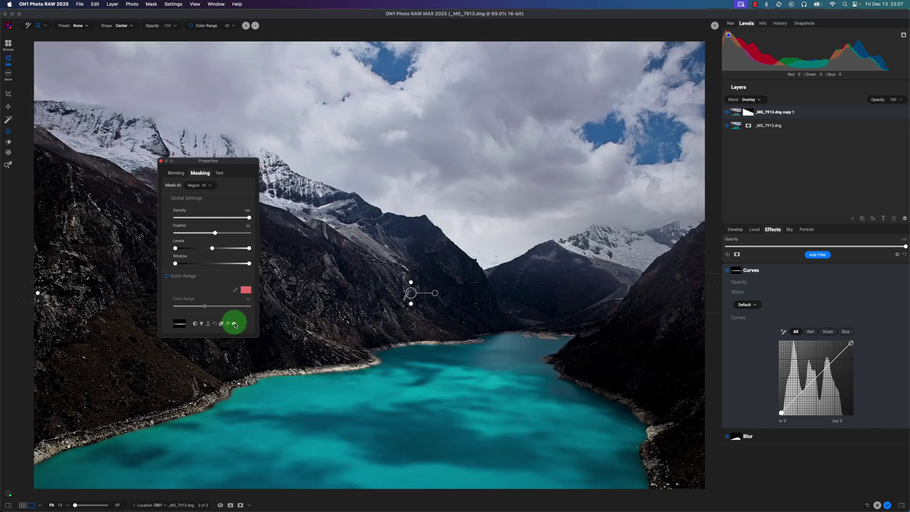
Raise the midpoint of the Curves filter's red channel to In 124, Out 143, and lower the overall effects opacity to about 40
{"action": "left_click", "coordinate": [811, 334]}
{"action": "left_click", "coordinate": [818, 375]}
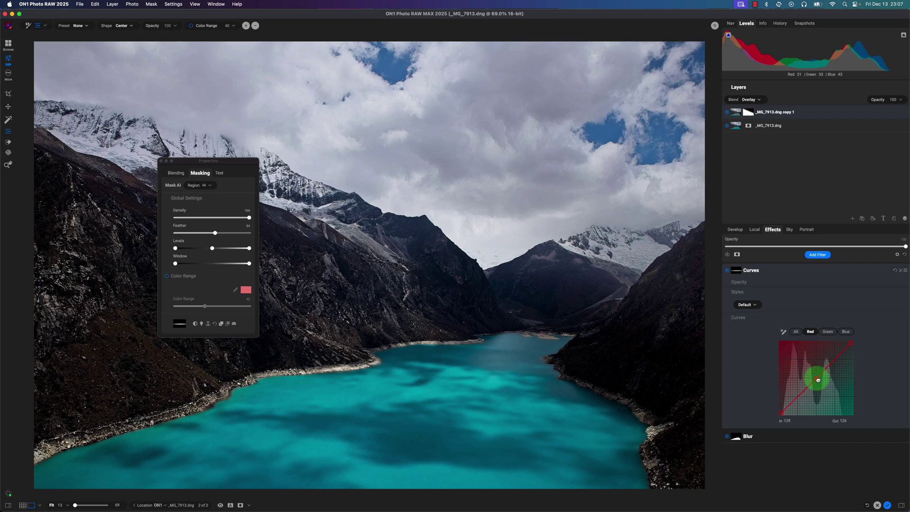
{"action": "left_click_drag", "start_coordinate": [825, 383], "coordinate": [816, 375]}
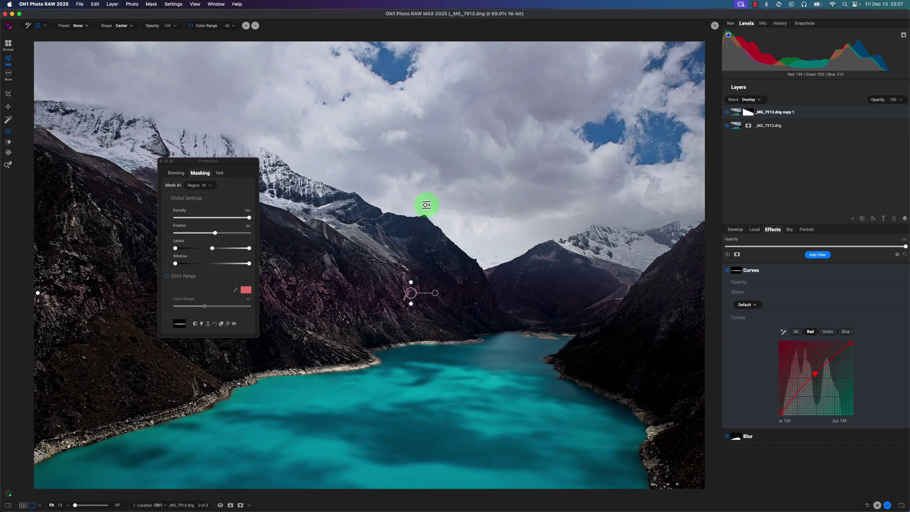
{"action": "left_click_drag", "start_coordinate": [254, 161], "coordinate": [380, 60]}
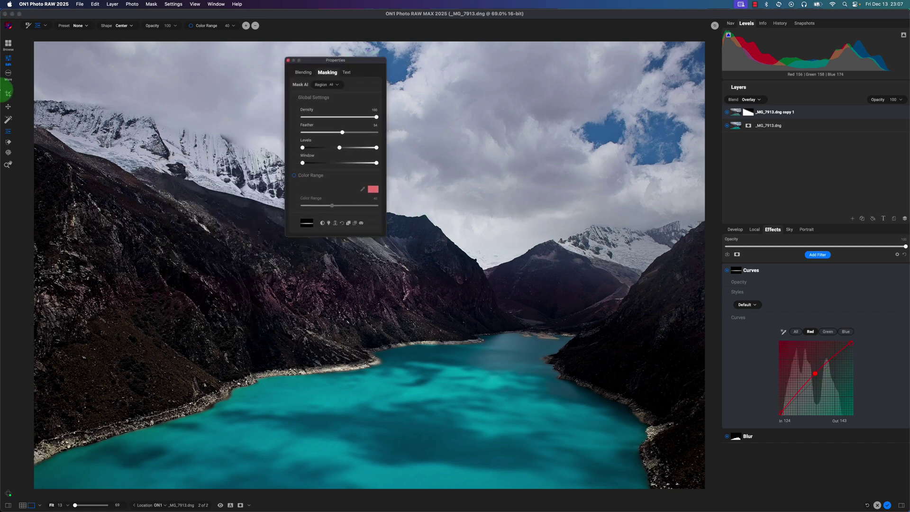
{"action": "left_click", "coordinate": [8, 107]}
{"action": "left_click", "coordinate": [288, 61]}
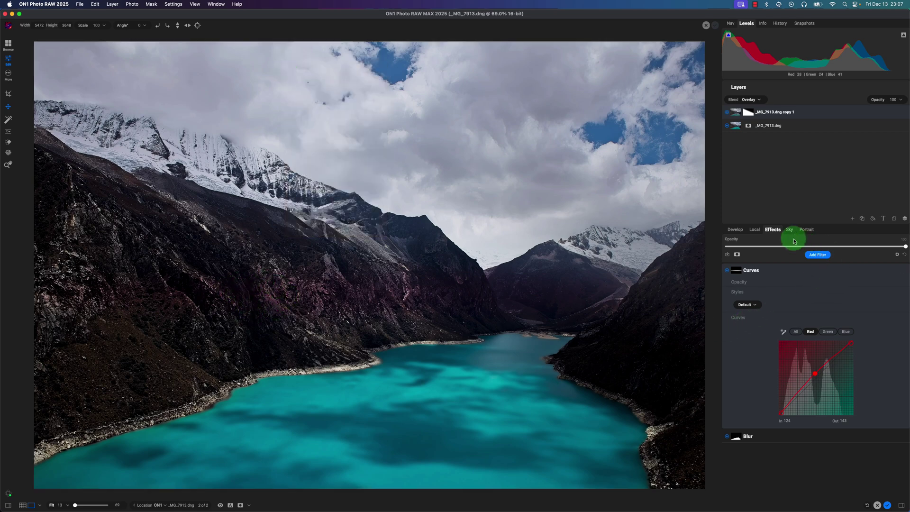
{"action": "mouse_move", "coordinate": [796, 247]}
{"action": "left_mouse_down"}
{"action": "mouse_move", "coordinate": [772, 247]}
{"action": "mouse_move", "coordinate": [808, 247]}
{"action": "mouse_move", "coordinate": [798, 247]}
{"action": "left_mouse_up"}
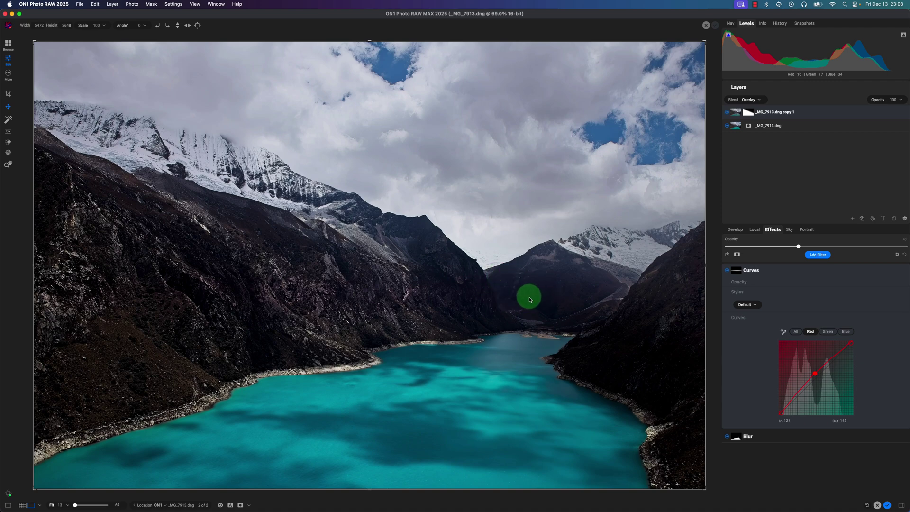
Add a local adjustment to the Overlay copy and paint its mask over the dark slopes above the lake with a size 350 brush
{"action": "left_click", "coordinate": [756, 232]}
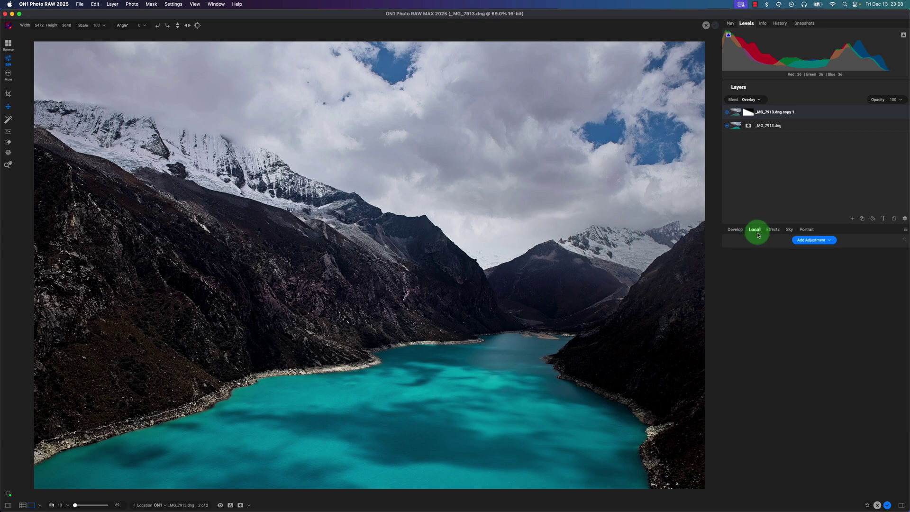
{"action": "left_click", "coordinate": [802, 243]}
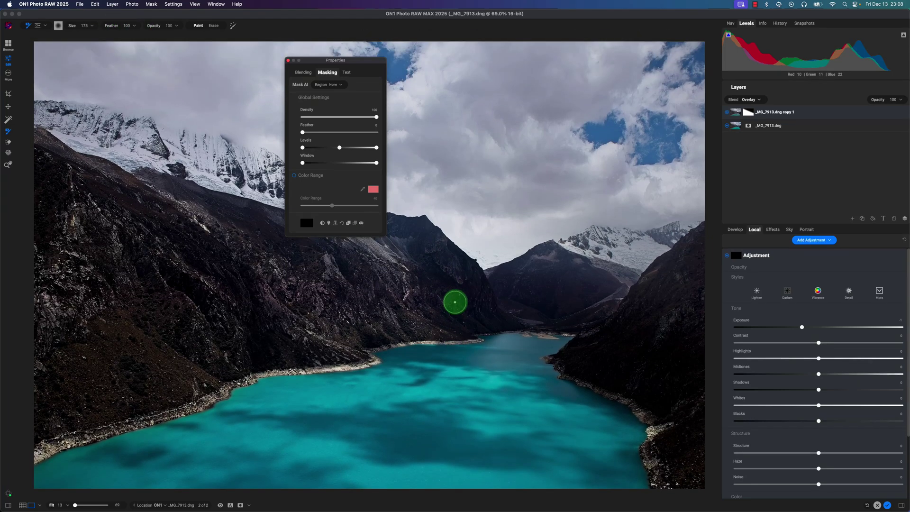
{"action": "key", "text": "bracketright"}
{"action": "key", "text": "bracketright"}
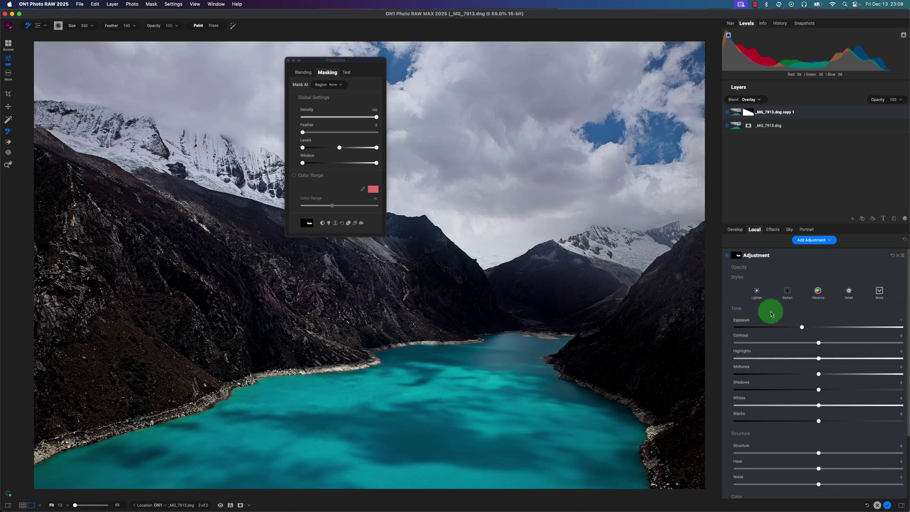
Reset the local adjustment's tone values, set Shadows to 14 and Structure to about 18, and leave masking for the Transform tool
{"action": "left_click", "coordinate": [891, 255]}
{"action": "scroll", "coordinate": [854, 324], "scroll_direction": "down", "scroll_amount": 3}
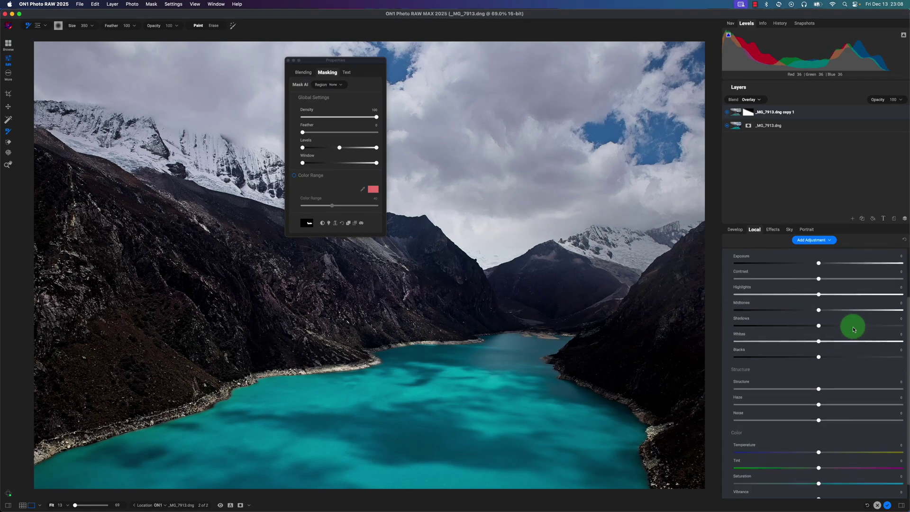
{"action": "mouse_move", "coordinate": [821, 327]}
{"action": "left_mouse_down"}
{"action": "mouse_move", "coordinate": [845, 325]}
{"action": "mouse_move", "coordinate": [831, 325]}
{"action": "left_mouse_up"}
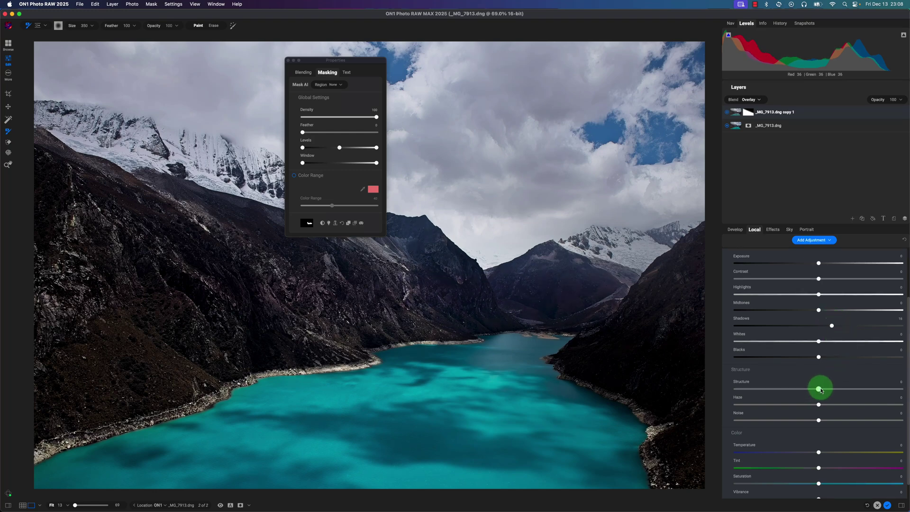
{"action": "left_click_drag", "start_coordinate": [838, 386], "coordinate": [822, 406]}
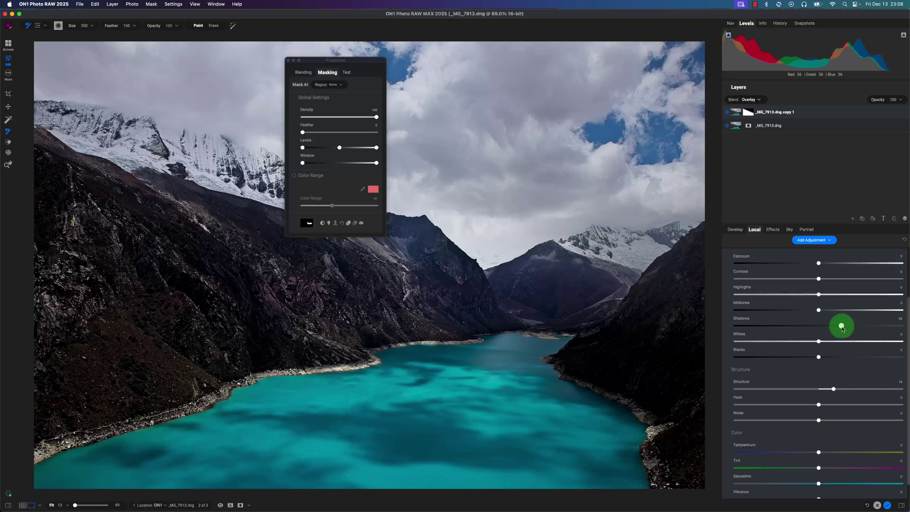
{"action": "mouse_move", "coordinate": [844, 329]}
{"action": "left_mouse_down"}
{"action": "mouse_move", "coordinate": [821, 327]}
{"action": "mouse_move", "coordinate": [829, 329]}
{"action": "left_mouse_up"}
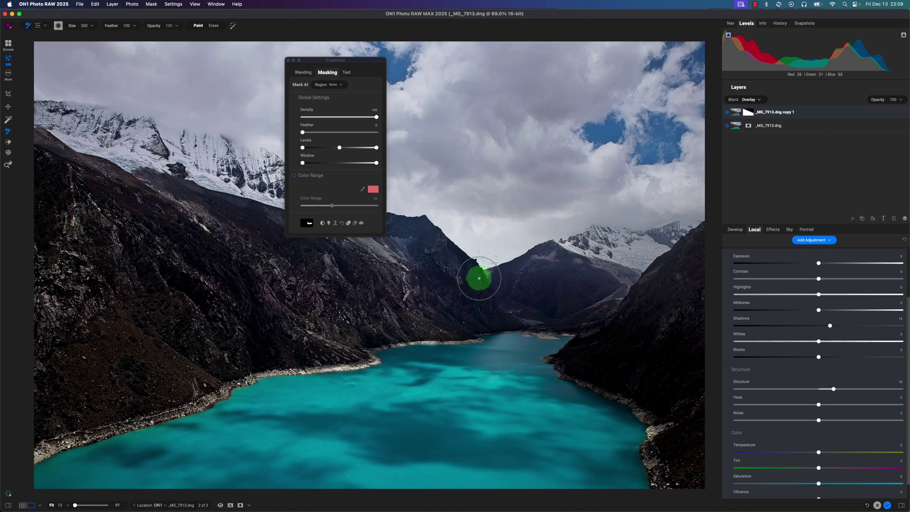
{"action": "left_click", "coordinate": [289, 64]}
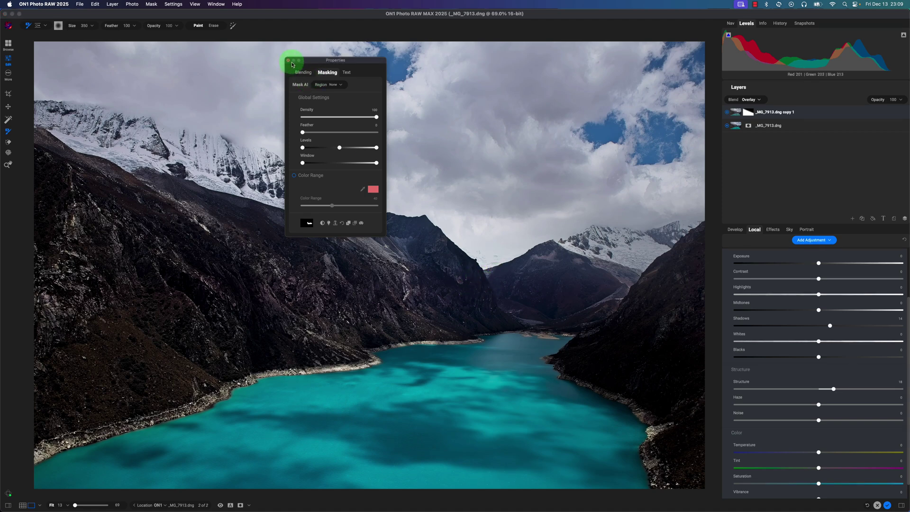
{"action": "left_click", "coordinate": [287, 61]}
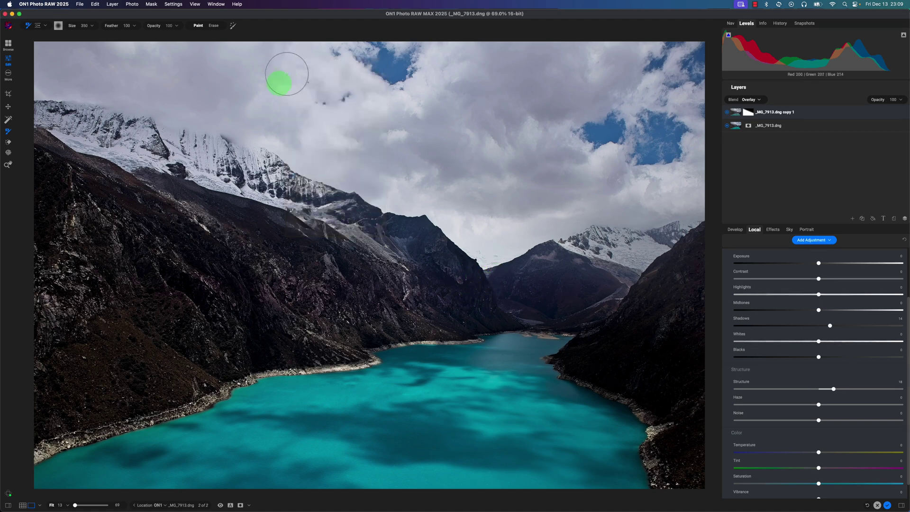
{"action": "left_click", "coordinate": [8, 108]}
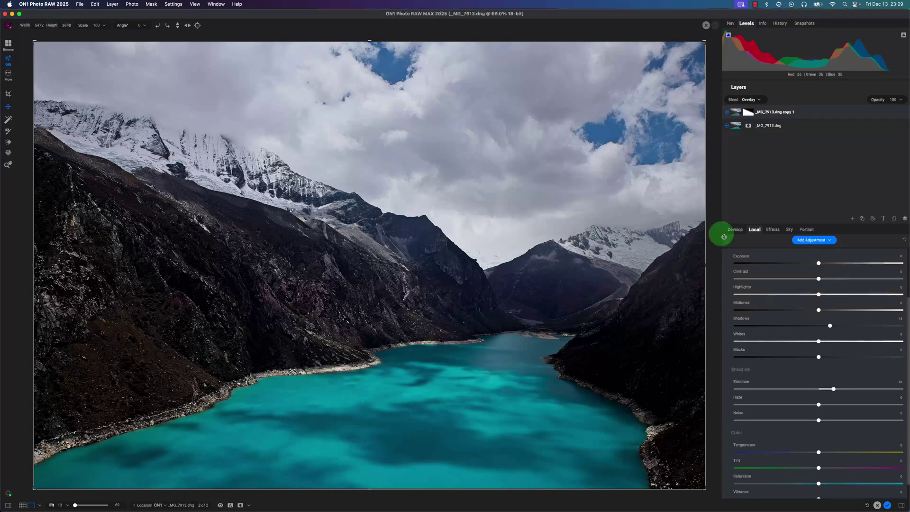
Compare the lake photo with and without the Overlay copy layer
{"action": "left_click", "coordinate": [729, 122]}
{"action": "left_click", "coordinate": [727, 114]}
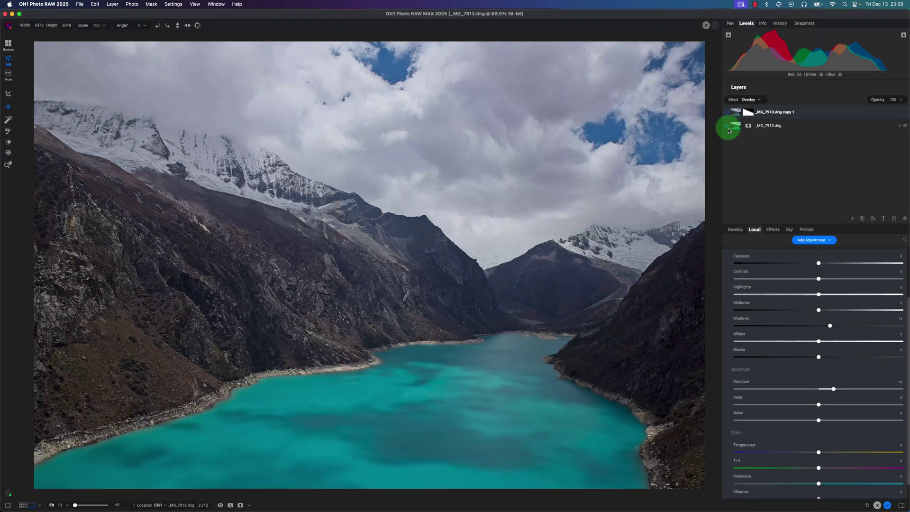
{"action": "left_click", "coordinate": [221, 505]}
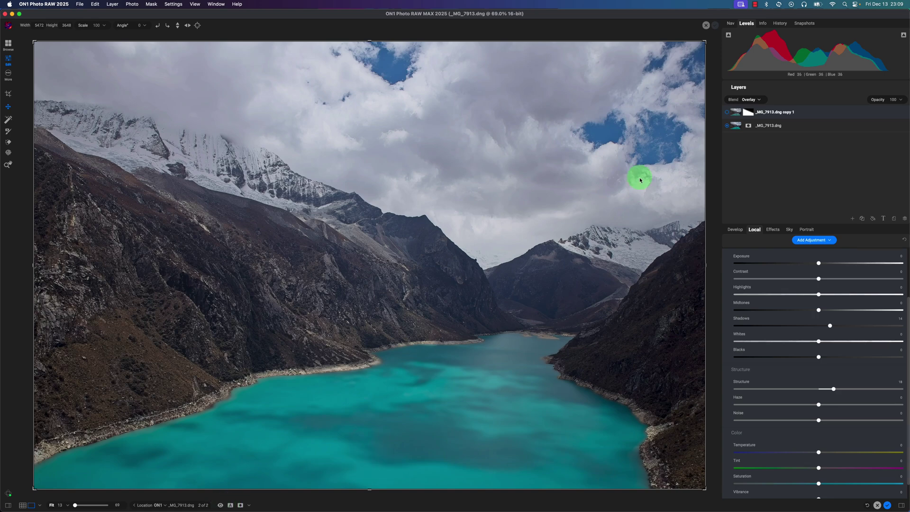
{"action": "left_click", "coordinate": [727, 113]}
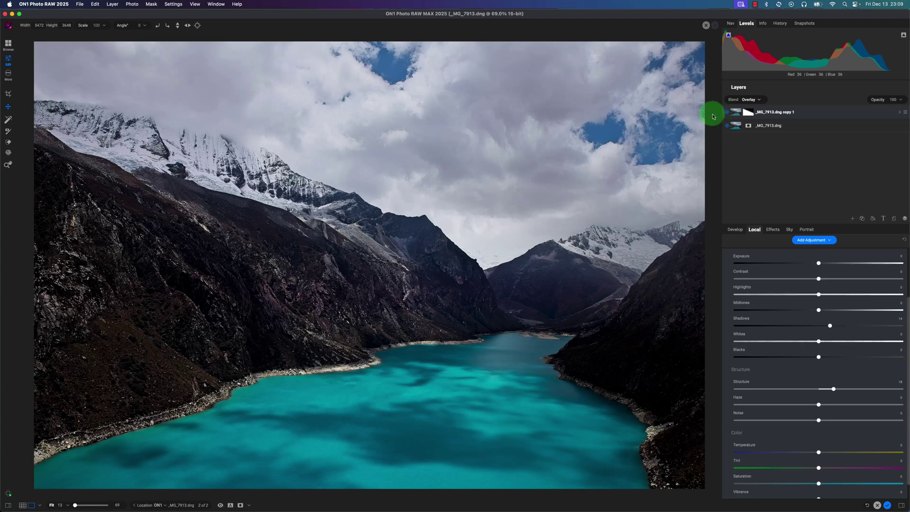
{"action": "left_click", "coordinate": [748, 112]}
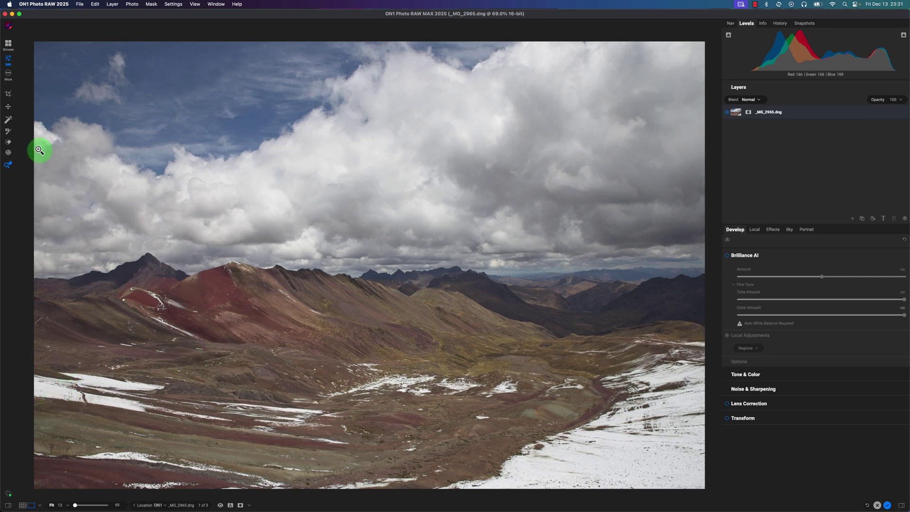
Erase the small dark figure from the snow patch at the landscape's left edge and turn on Brilliance AI for _MG_2965.dng
{"action": "left_click", "coordinate": [8, 143]}
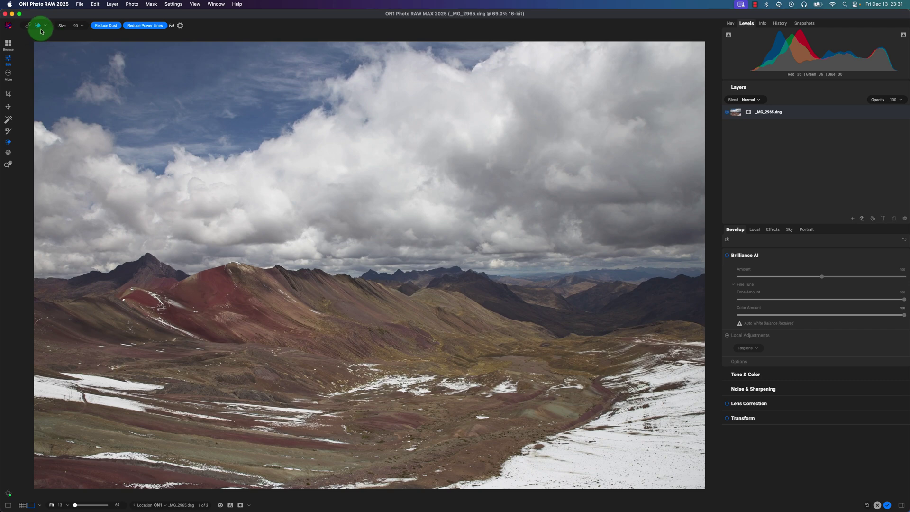
{"action": "left_click", "coordinate": [38, 25]}
{"action": "left_click", "coordinate": [35, 35]}
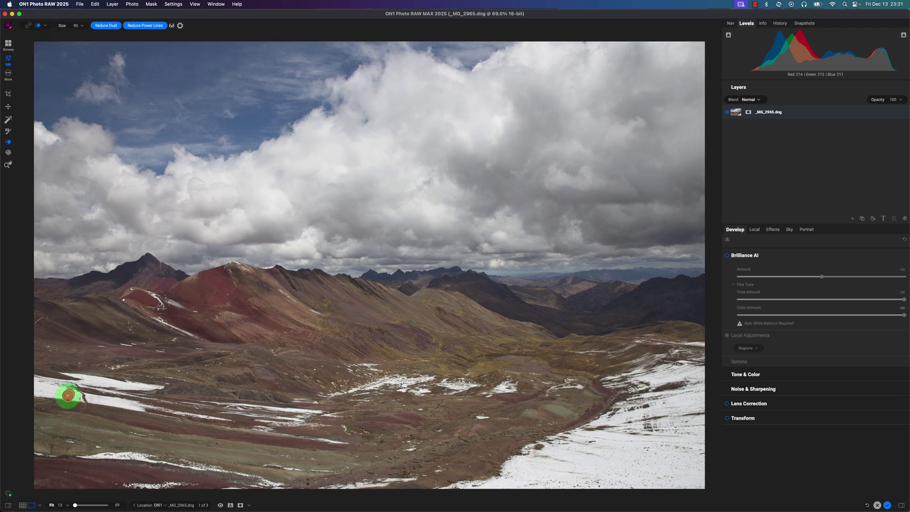
{"action": "mouse_move", "coordinate": [67, 395]}
{"action": "left_mouse_down"}
{"action": "mouse_move", "coordinate": [37, 407]}
{"action": "mouse_move", "coordinate": [59, 397]}
{"action": "left_mouse_up"}
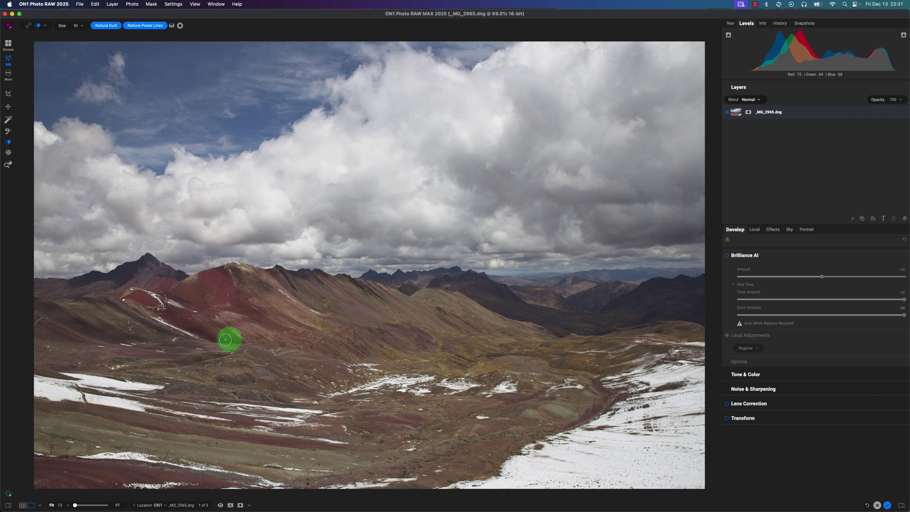
{"action": "left_click", "coordinate": [728, 256]}
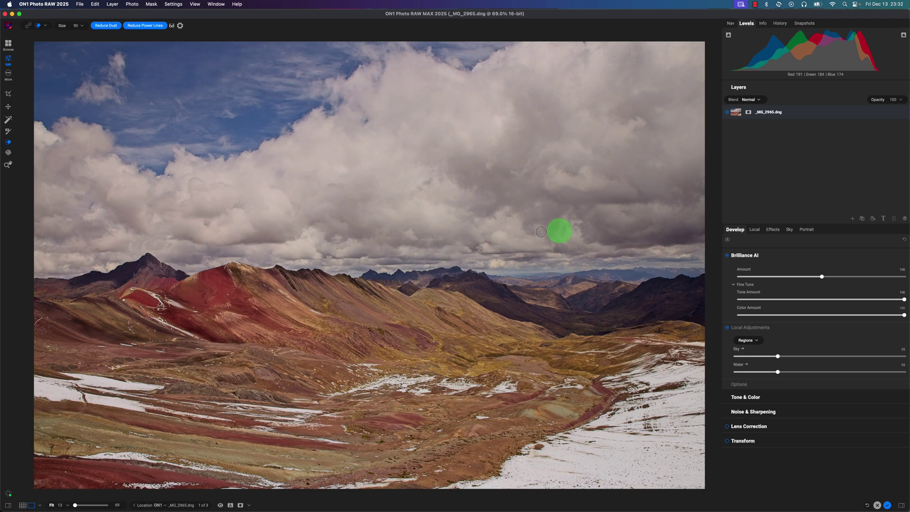
Add an Impact text layer above the mountain photo and replace its placeholder text with PERU
{"action": "left_click", "coordinate": [884, 221]}
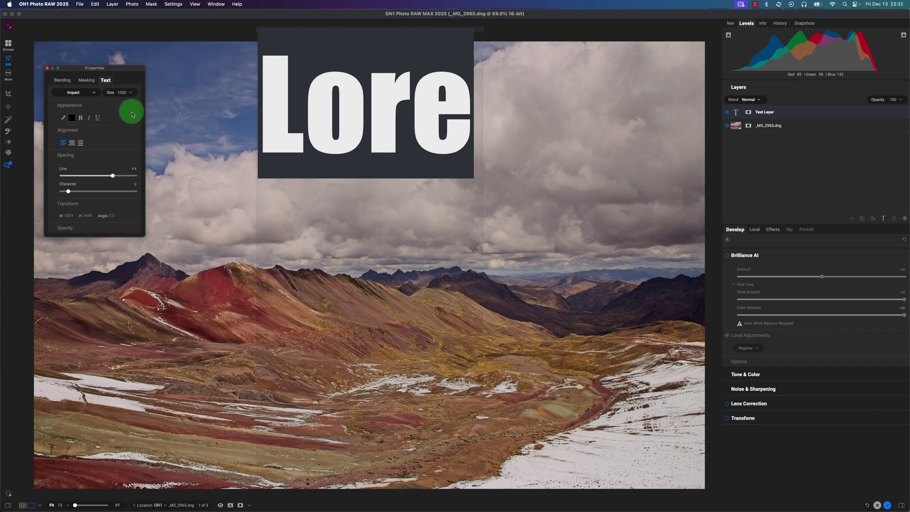
{"action": "left_click", "coordinate": [124, 93]}
{"action": "left_click_drag", "start_coordinate": [138, 102], "coordinate": [117, 104]}
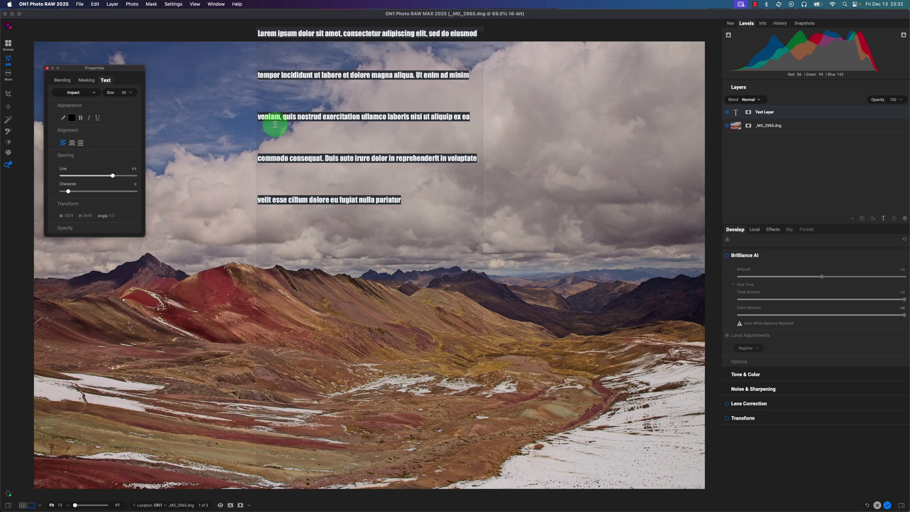
{"action": "key", "text": "super+z"}
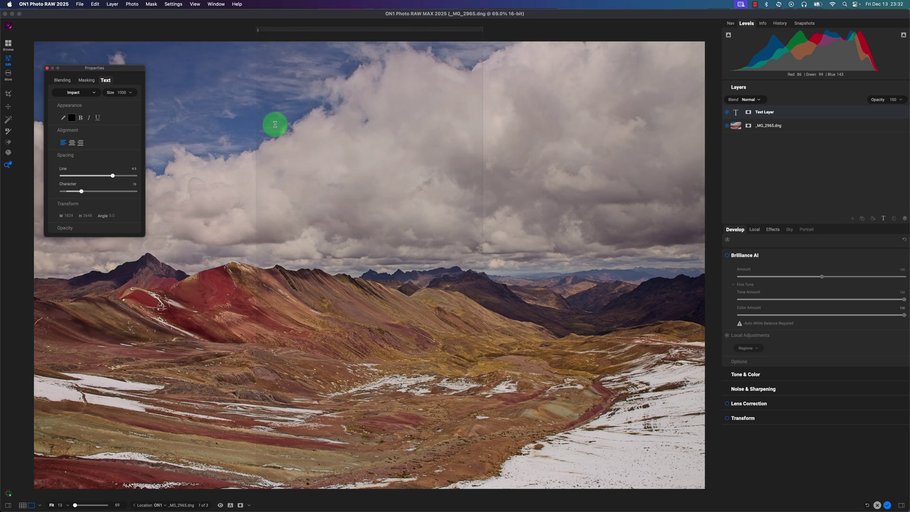
{"action": "type", "text": "PERU"}
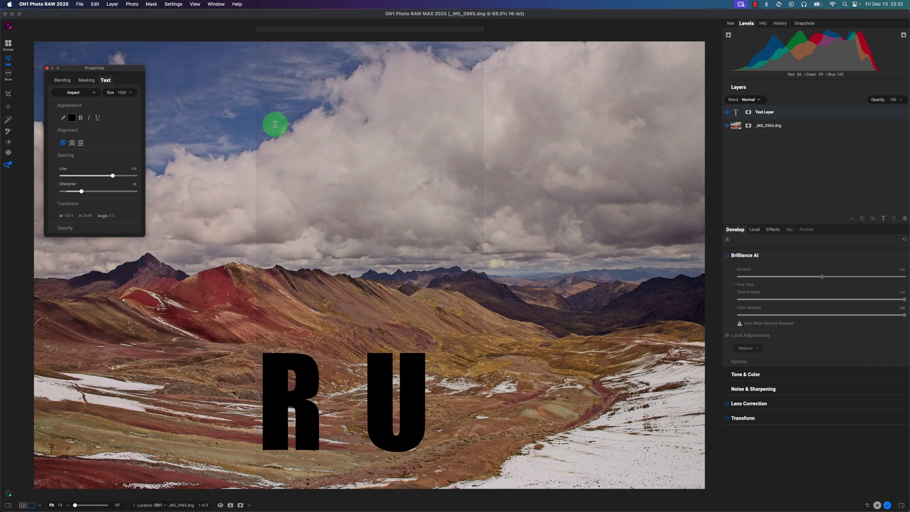
{"action": "left_click", "coordinate": [131, 94]}
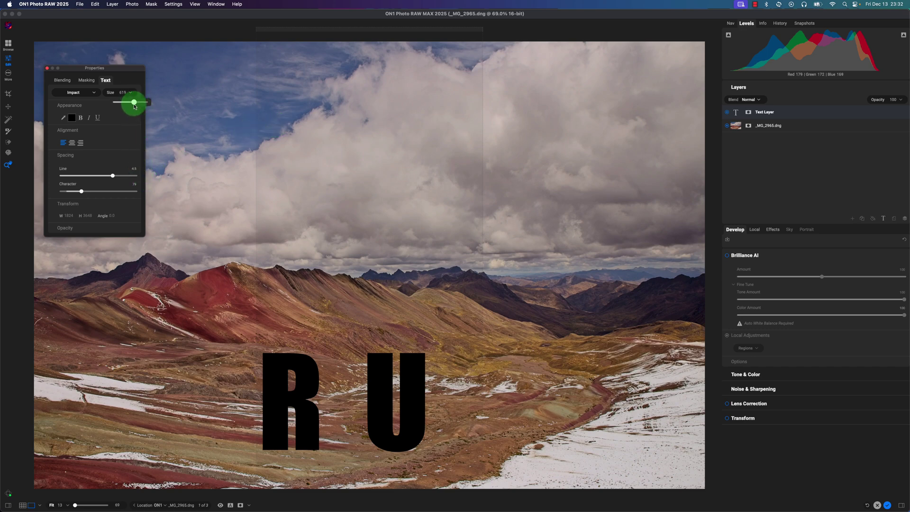
{"action": "left_click_drag", "start_coordinate": [134, 101], "coordinate": [152, 102]}
{"action": "left_click", "coordinate": [358, 176]}
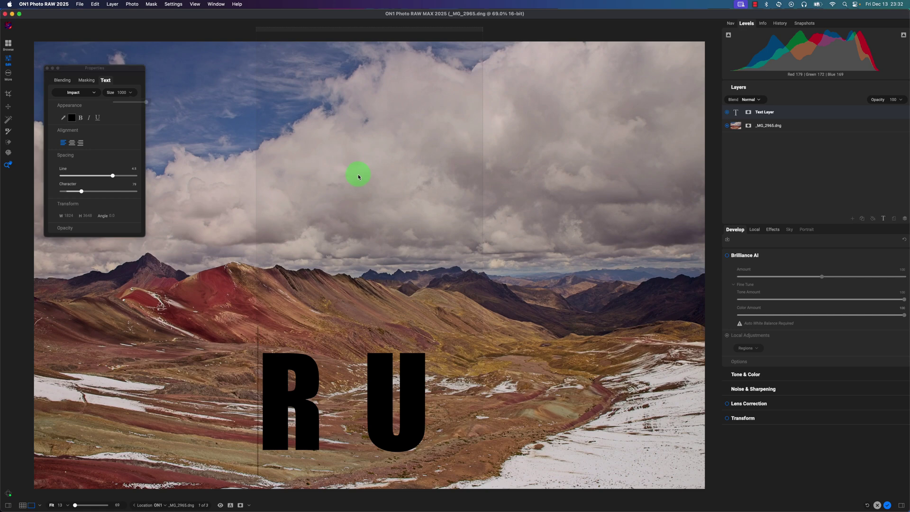
Reshape the text box into a wide, shallow frame so PERU fits on one line, and move it down over the mountain ridge
{"action": "left_click", "coordinate": [841, 117]}
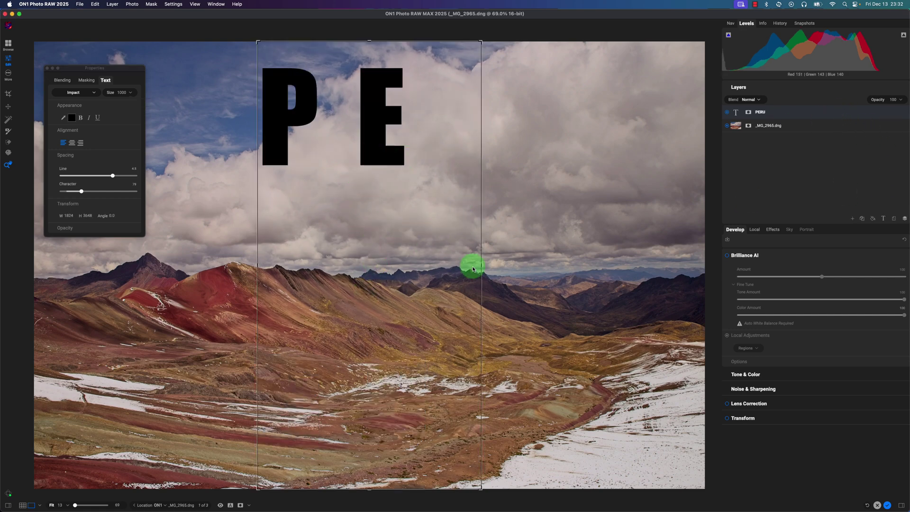
{"action": "left_click_drag", "start_coordinate": [488, 266], "coordinate": [672, 258]}
{"action": "left_click_drag", "start_coordinate": [241, 247], "coordinate": [85, 260]}
{"action": "left_click_drag", "start_coordinate": [343, 489], "coordinate": [397, 177]}
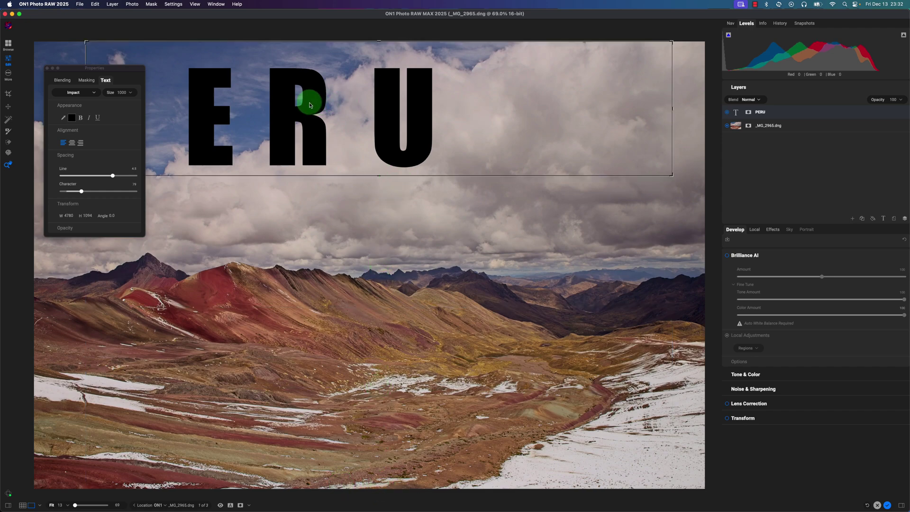
{"action": "left_click_drag", "start_coordinate": [307, 95], "coordinate": [307, 277]}
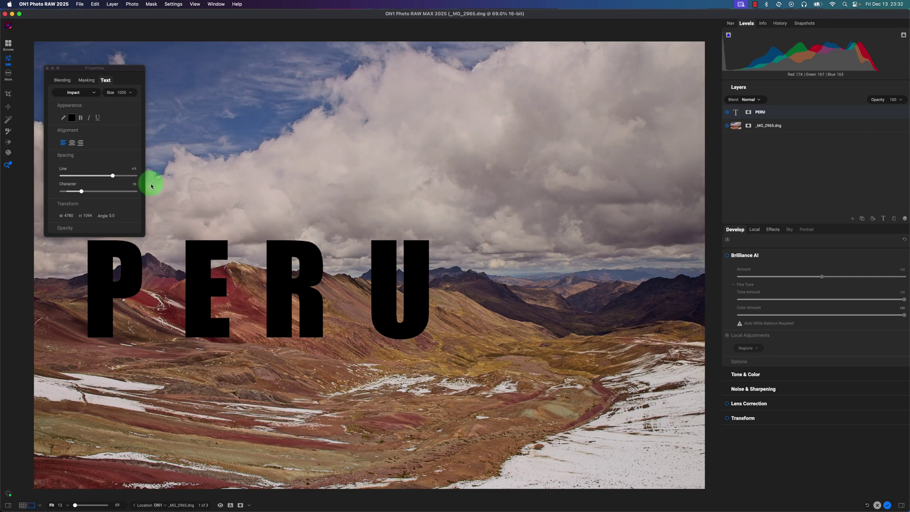
Centre-align the PERU text, stretch its box across the full photo width, and raise it so the letters straddle the horizon
{"action": "left_click", "coordinate": [72, 143]}
{"action": "left_click_drag", "start_coordinate": [83, 279], "coordinate": [35, 281]}
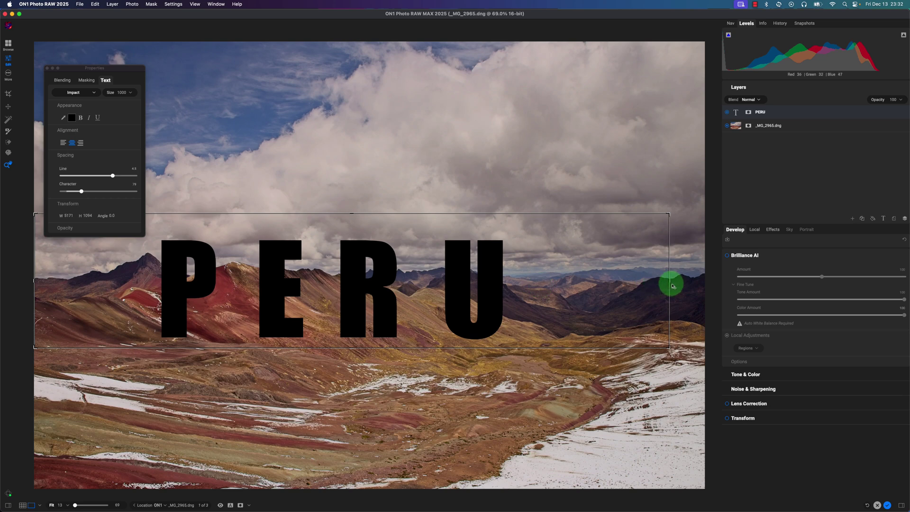
{"action": "left_click_drag", "start_coordinate": [671, 283], "coordinate": [707, 282]}
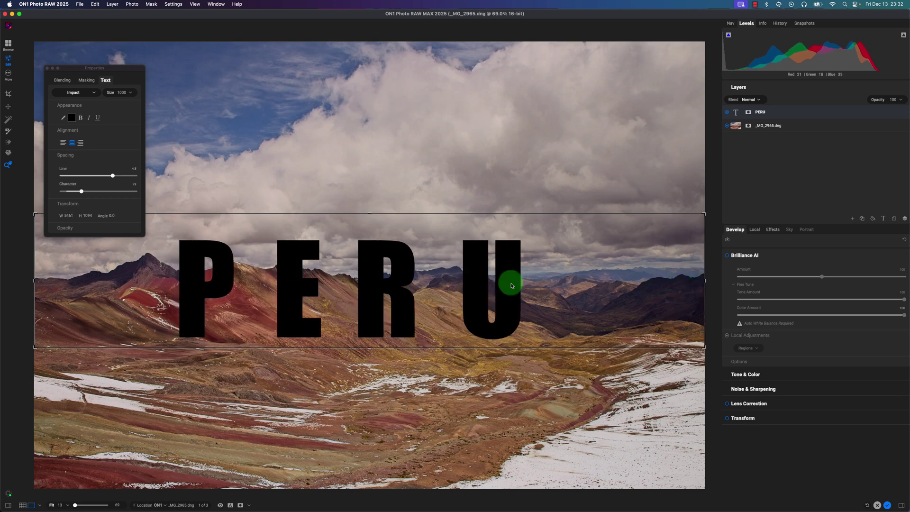
{"action": "left_click_drag", "start_coordinate": [412, 288], "coordinate": [408, 247]}
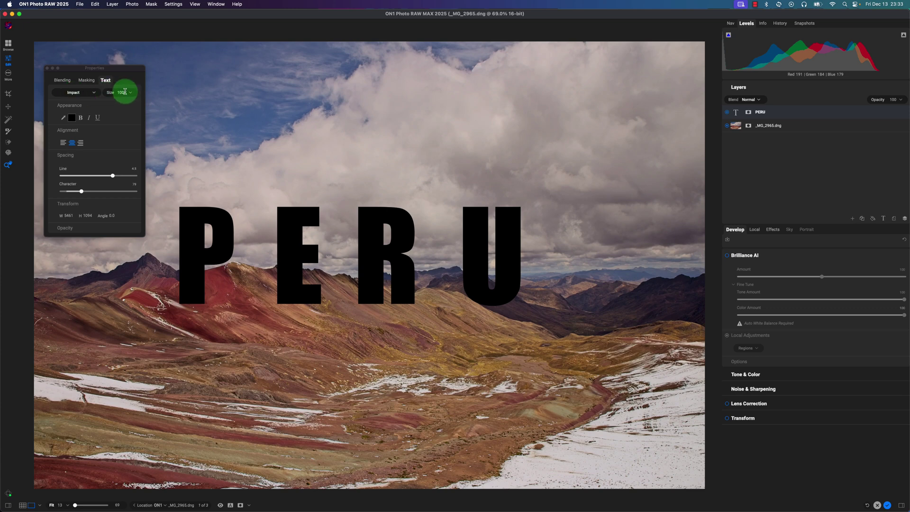
Slightly widen the character spacing of PERU and shift the text a little right and up
{"action": "left_click_drag", "start_coordinate": [81, 191], "coordinate": [84, 191]}
{"action": "left_click", "coordinate": [403, 213]}
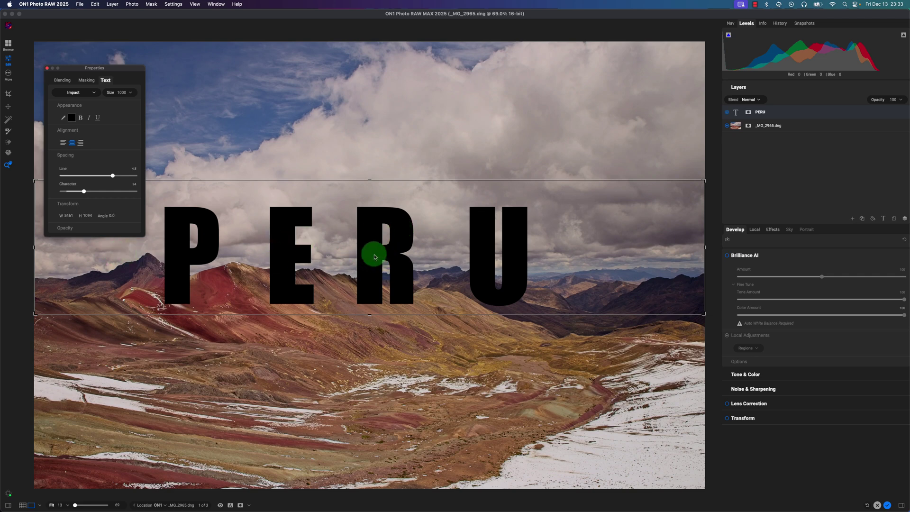
{"action": "left_click_drag", "start_coordinate": [374, 256], "coordinate": [394, 250]}
Add a white color fill layer and place it between the PERU text layer and the mountain photo
{"action": "left_click", "coordinate": [795, 225]}
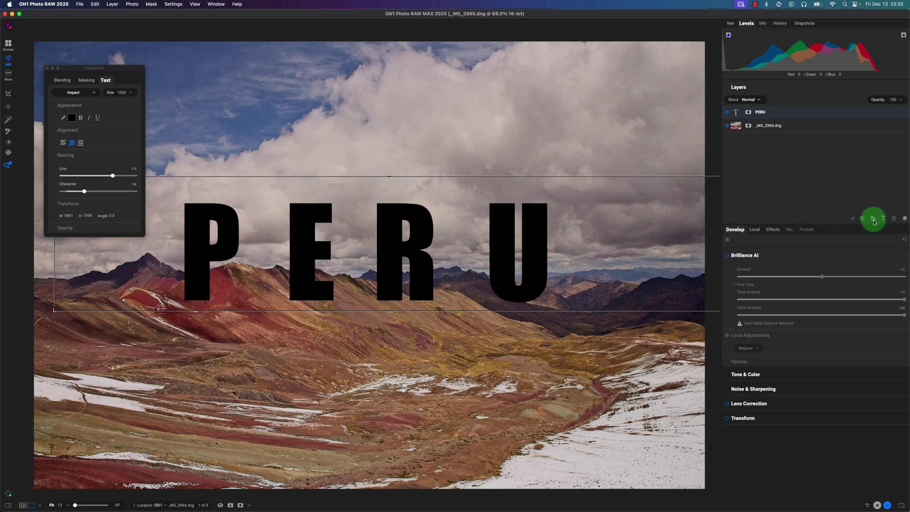
{"action": "left_click", "coordinate": [438, 184]}
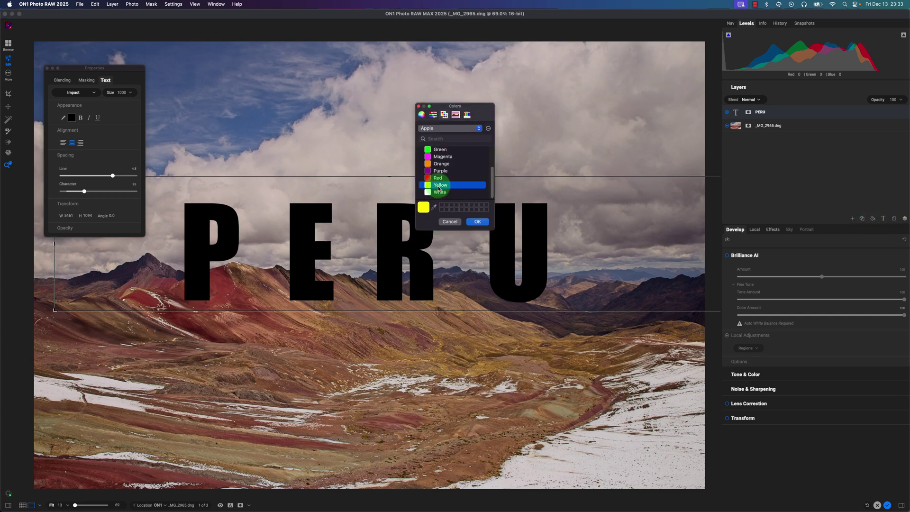
{"action": "left_click", "coordinate": [440, 192]}
{"action": "left_click", "coordinate": [477, 222]}
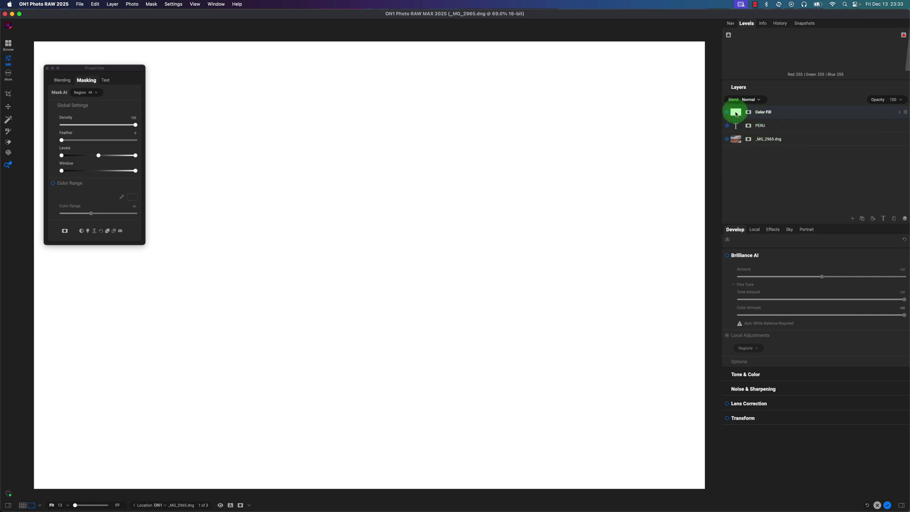
{"action": "left_click_drag", "start_coordinate": [736, 114], "coordinate": [735, 133]}
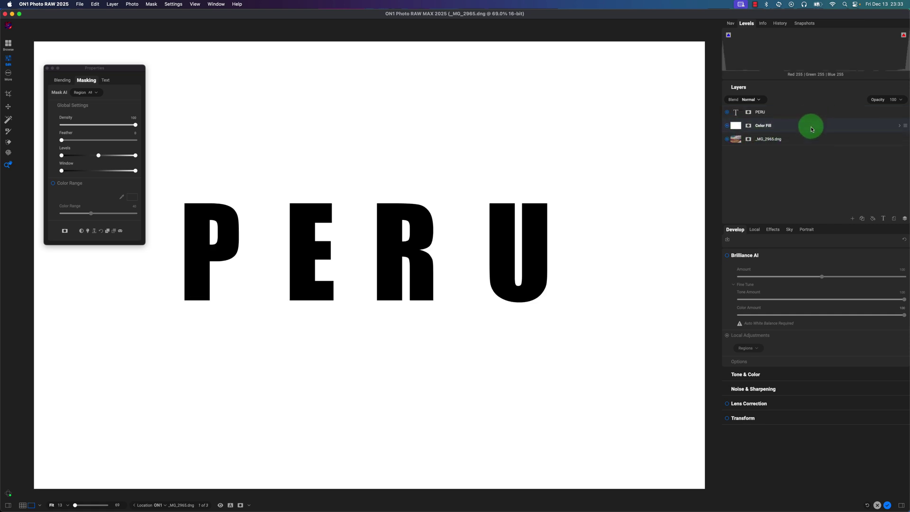
Hide the mountain photo layer, merge the visible PERU and Color Fill layers, and show the photo layer again
{"action": "left_click", "coordinate": [728, 140]}
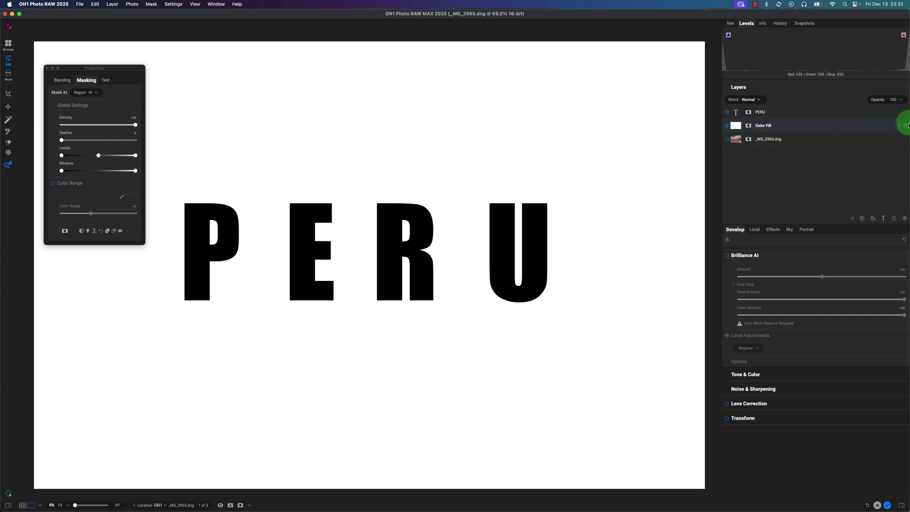
{"action": "left_click", "coordinate": [905, 126]}
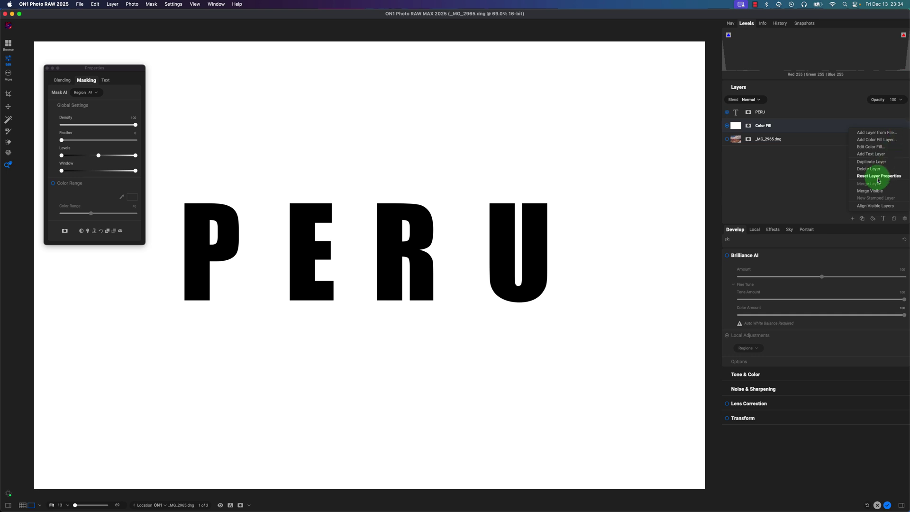
{"action": "left_click", "coordinate": [757, 113]}
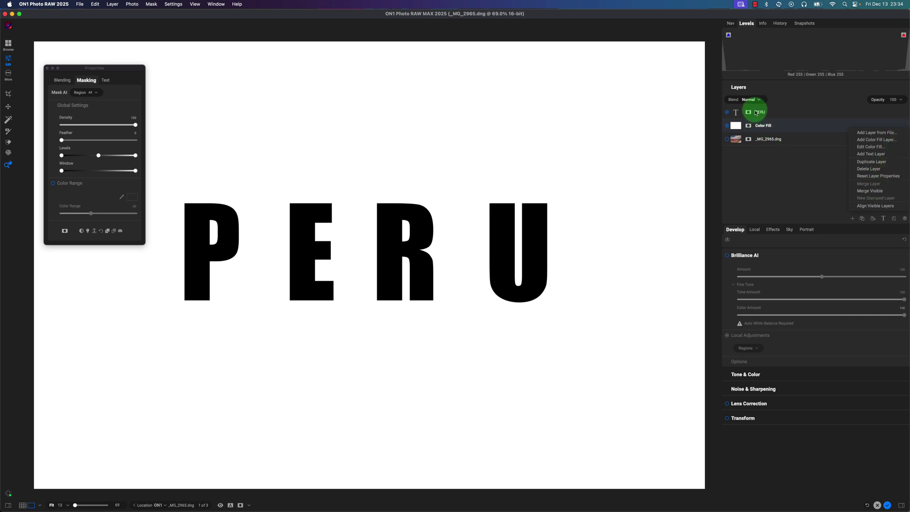
{"action": "left_click", "coordinate": [879, 191]}
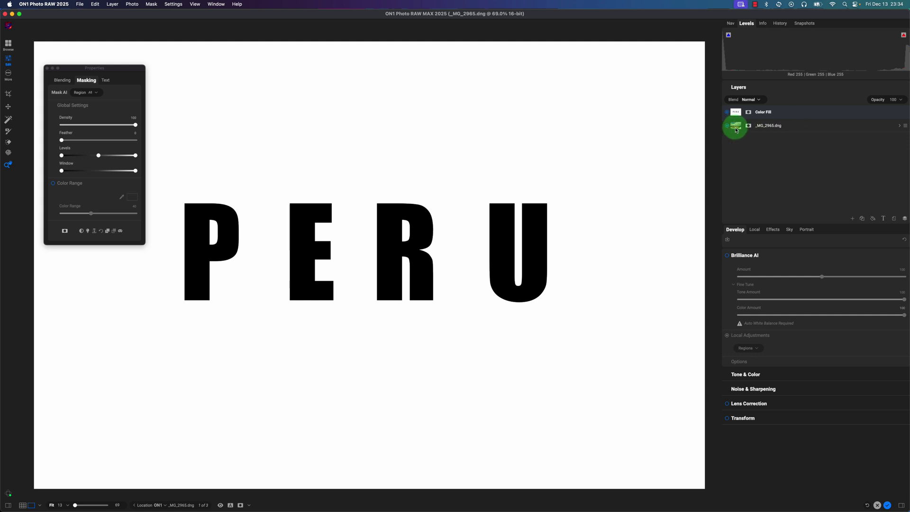
Compare the image with and without the merged Color Fill layer, then set that layer's blend mode to Lighten
{"action": "left_click", "coordinate": [727, 112]}
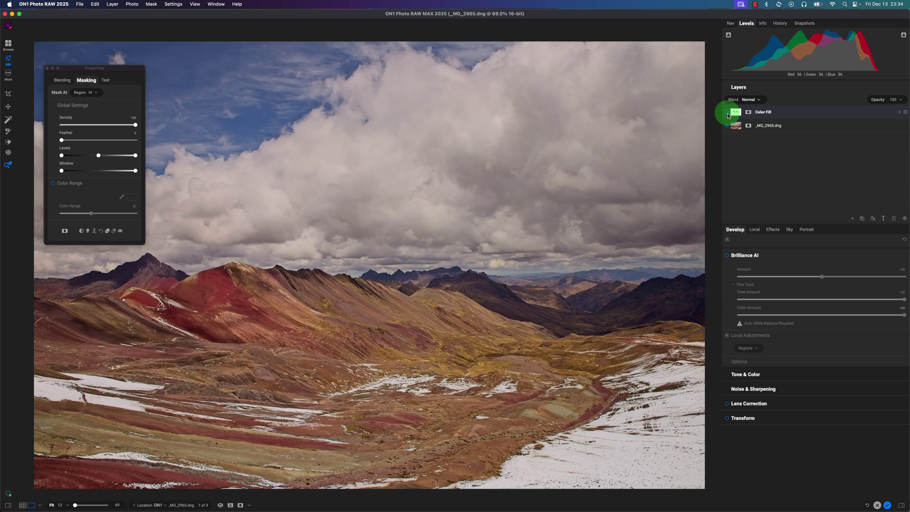
{"action": "left_click", "coordinate": [728, 113]}
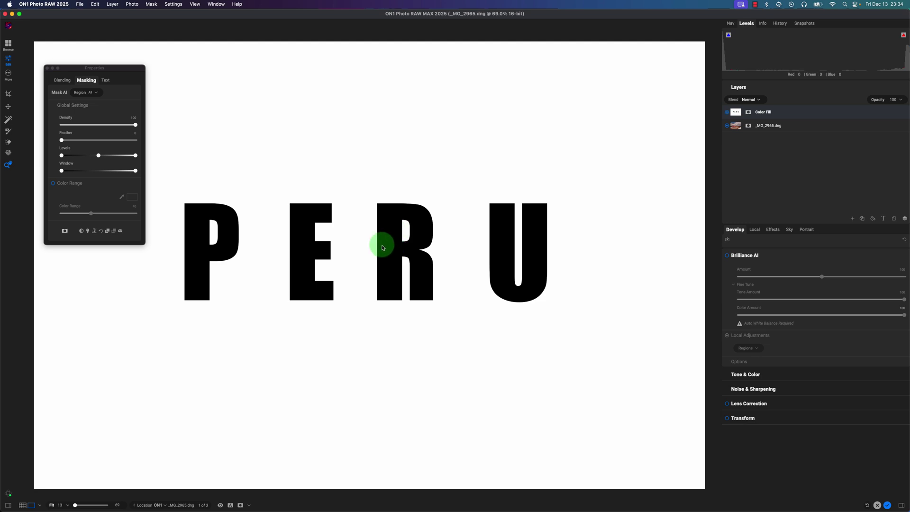
{"action": "left_click", "coordinate": [753, 99]}
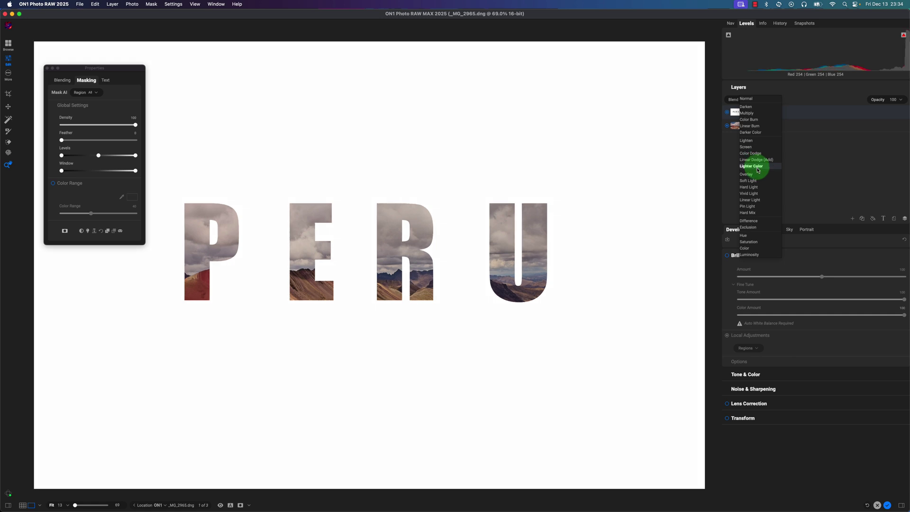
{"action": "left_click", "coordinate": [754, 142]}
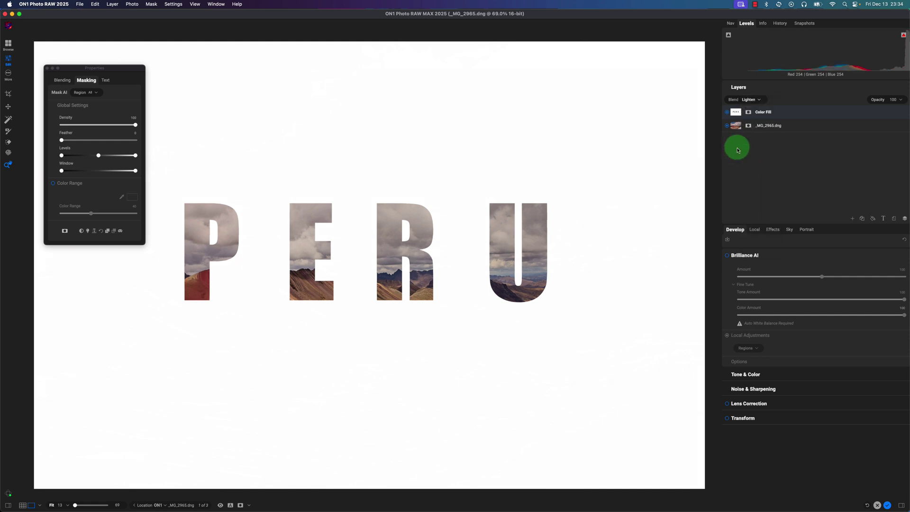
Apply a Linear Top gradient mask to the Color Fill layer, centred just above the PERU letters to reveal the sky
{"action": "left_click", "coordinate": [47, 67]}
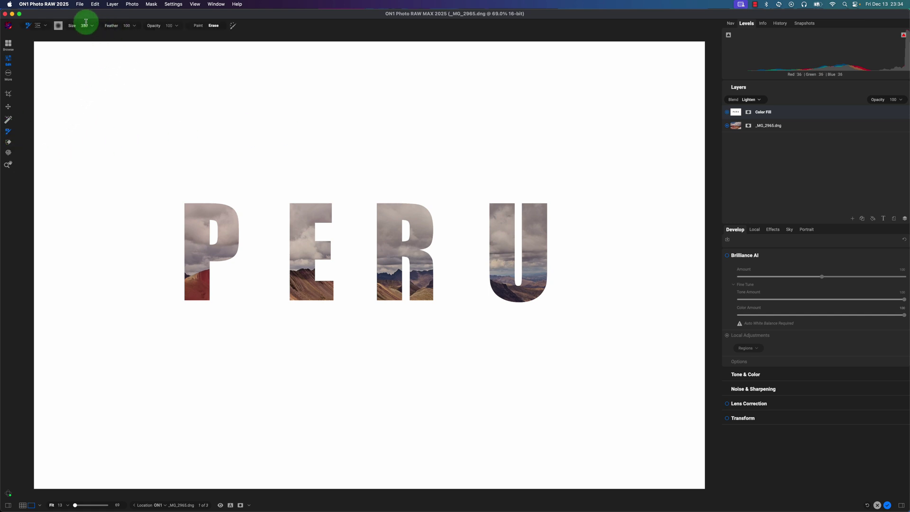
{"action": "left_click", "coordinate": [46, 26]}
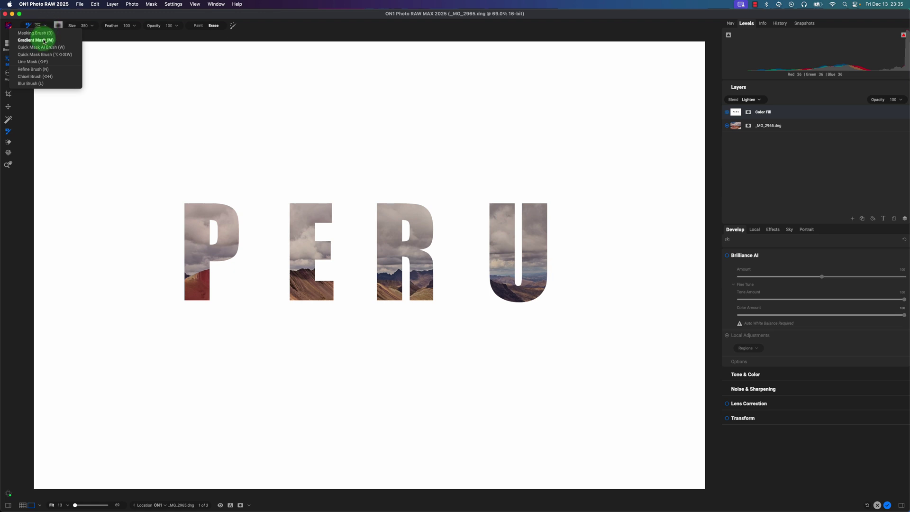
{"action": "left_click", "coordinate": [37, 40]}
{"action": "left_click", "coordinate": [91, 27]}
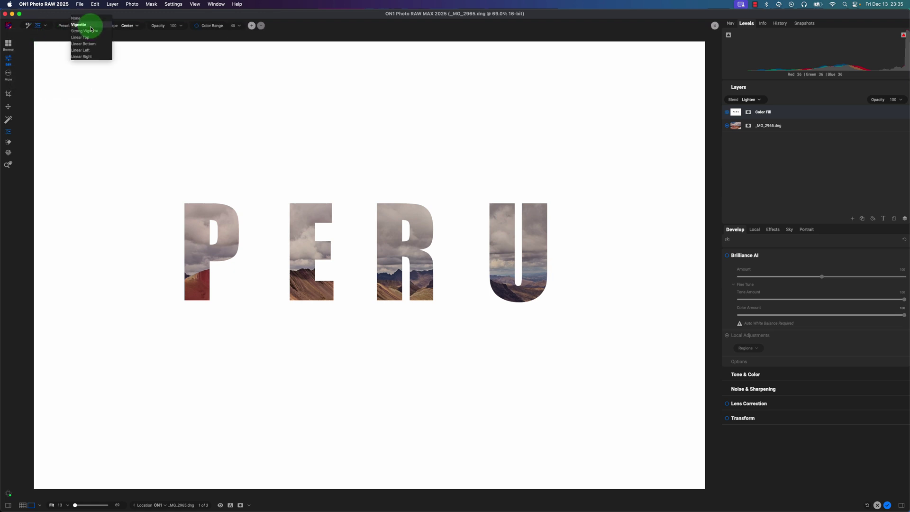
{"action": "left_click", "coordinate": [92, 38]}
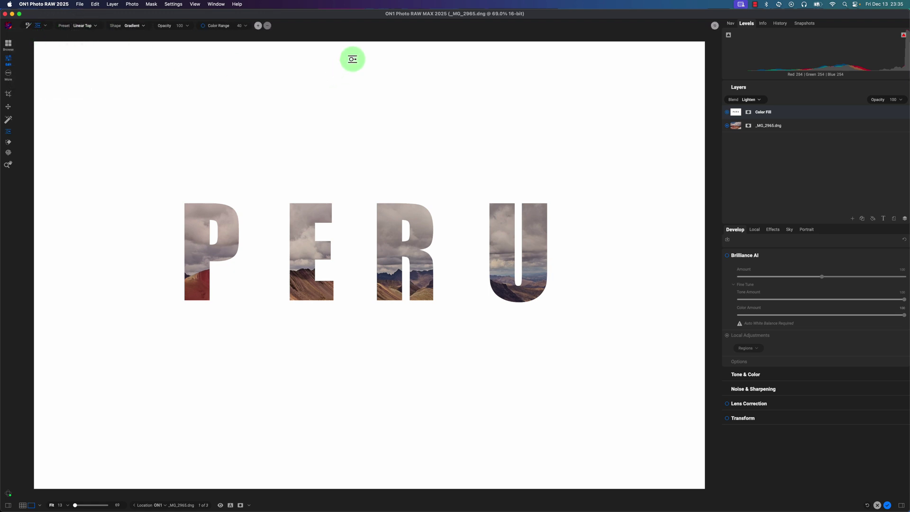
{"action": "left_click_drag", "start_coordinate": [350, 48], "coordinate": [356, 179]}
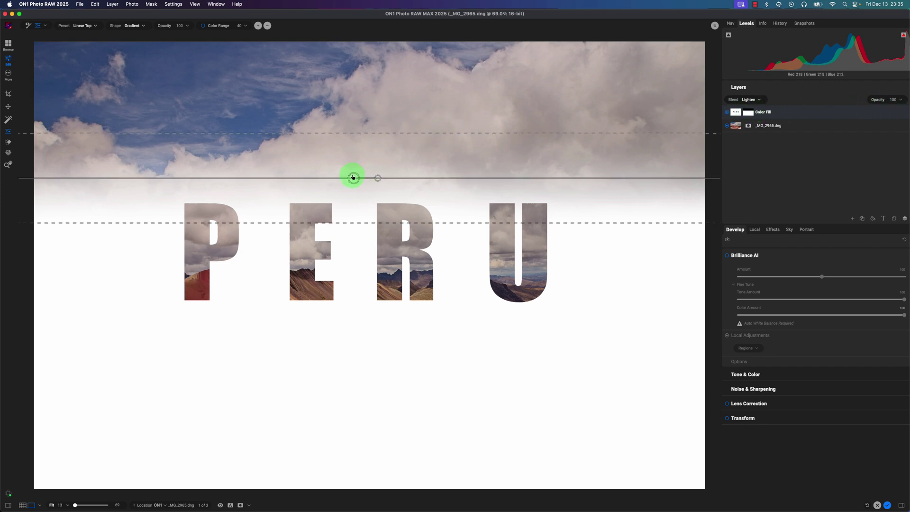
Adjust the upper gradient's feather and lower it so the white fades across the tops of the PERU letters
{"action": "mouse_move", "coordinate": [352, 177]}
{"action": "left_mouse_down"}
{"action": "mouse_move", "coordinate": [353, 162]}
{"action": "mouse_move", "coordinate": [354, 171]}
{"action": "left_mouse_up"}
{"action": "left_click_drag", "start_coordinate": [360, 215], "coordinate": [362, 206]}
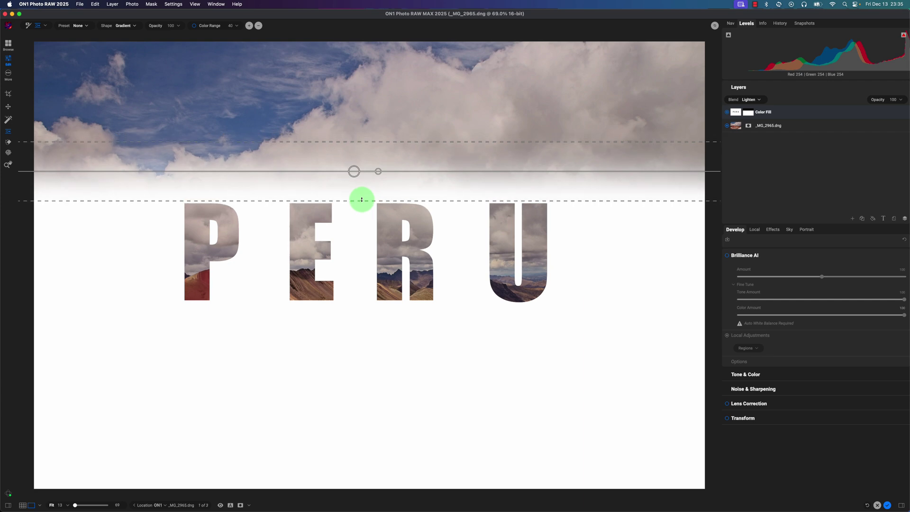
{"action": "left_click_drag", "start_coordinate": [355, 173], "coordinate": [355, 187]}
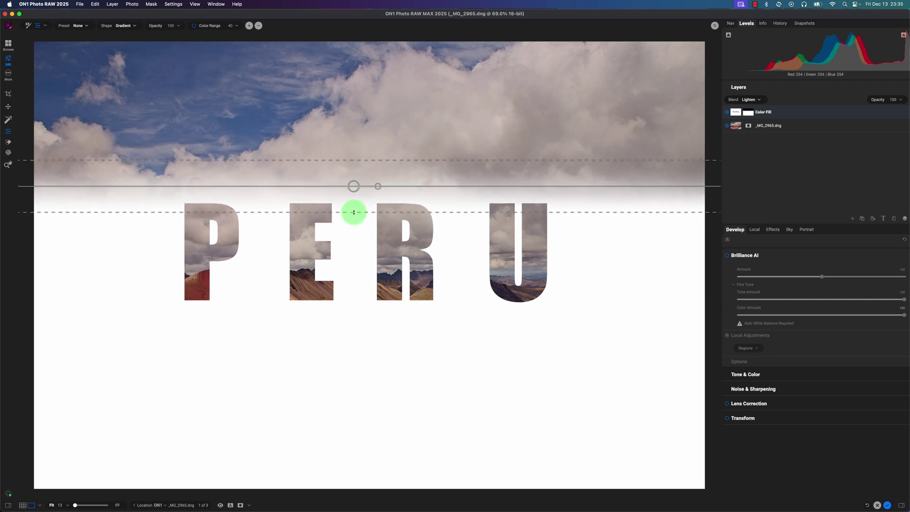
{"action": "mouse_move", "coordinate": [353, 207]}
{"action": "left_mouse_down"}
{"action": "mouse_move", "coordinate": [352, 217]}
{"action": "mouse_move", "coordinate": [353, 194]}
{"action": "left_mouse_up"}
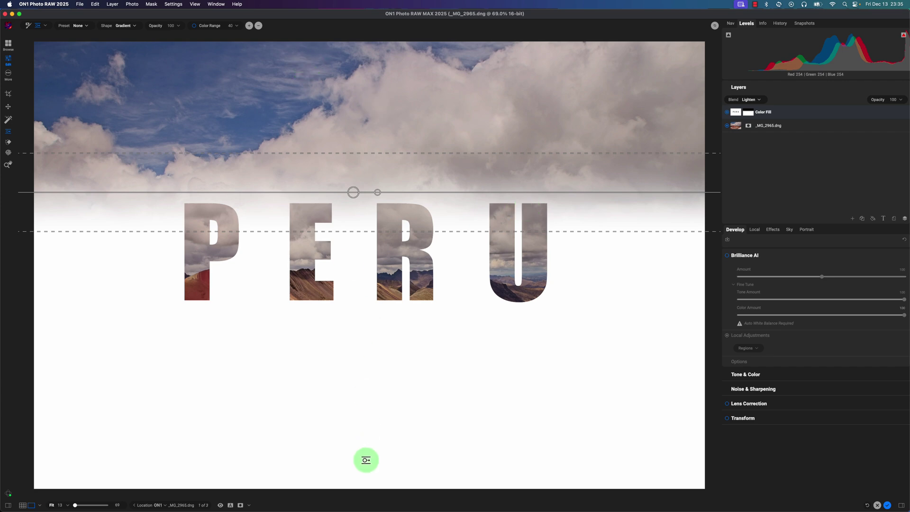
Add a second gradient mask from the photo's lower edge, narrow its feather, and raise it to the bottoms of the PERU letters
{"action": "mouse_move", "coordinate": [365, 475]}
{"action": "left_mouse_down"}
{"action": "mouse_move", "coordinate": [363, 379]}
{"action": "mouse_move", "coordinate": [388, 374]}
{"action": "mouse_move", "coordinate": [337, 411]}
{"action": "mouse_move", "coordinate": [308, 367]}
{"action": "mouse_move", "coordinate": [295, 405]}
{"action": "mouse_move", "coordinate": [331, 335]}
{"action": "mouse_move", "coordinate": [433, 388]}
{"action": "mouse_move", "coordinate": [351, 390]}
{"action": "mouse_move", "coordinate": [341, 377]}
{"action": "mouse_move", "coordinate": [350, 359]}
{"action": "mouse_move", "coordinate": [352, 373]}
{"action": "mouse_move", "coordinate": [337, 368]}
{"action": "mouse_move", "coordinate": [388, 382]}
{"action": "mouse_move", "coordinate": [351, 370]}
{"action": "mouse_move", "coordinate": [359, 386]}
{"action": "mouse_move", "coordinate": [378, 384]}
{"action": "mouse_move", "coordinate": [380, 373]}
{"action": "left_mouse_up"}
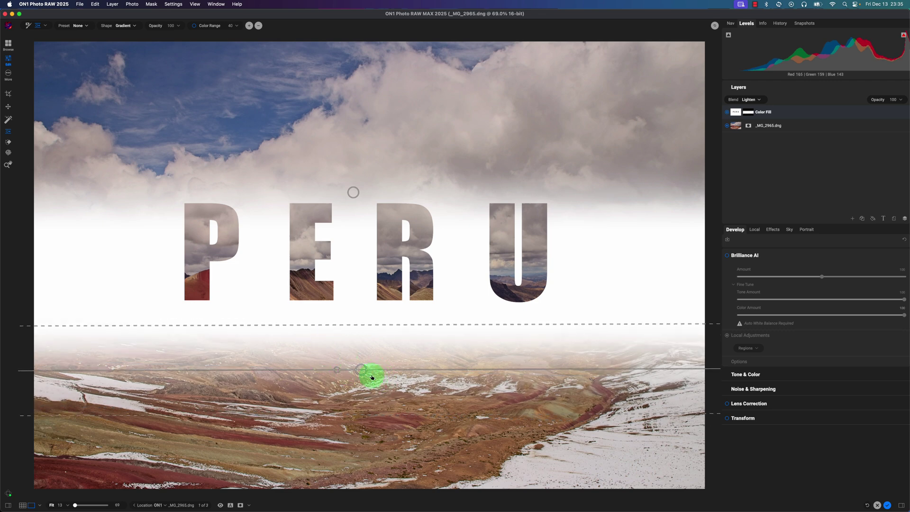
{"action": "mouse_move", "coordinate": [361, 371]}
{"action": "left_mouse_down"}
{"action": "mouse_move", "coordinate": [374, 400]}
{"action": "mouse_move", "coordinate": [378, 371]}
{"action": "left_mouse_up"}
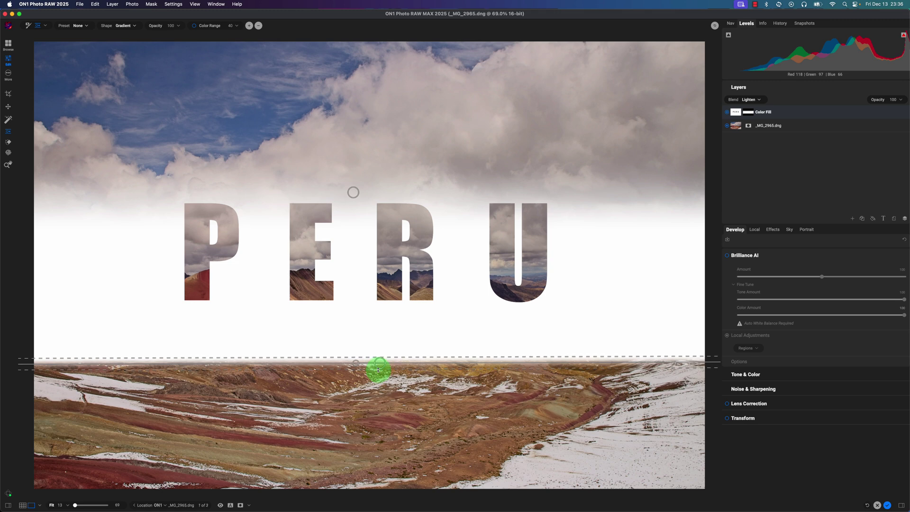
{"action": "mouse_move", "coordinate": [380, 371]}
{"action": "left_mouse_down"}
{"action": "mouse_move", "coordinate": [379, 298]}
{"action": "mouse_move", "coordinate": [400, 289]}
{"action": "mouse_move", "coordinate": [384, 293]}
{"action": "left_mouse_up"}
{"action": "left_click", "coordinate": [842, 281]}
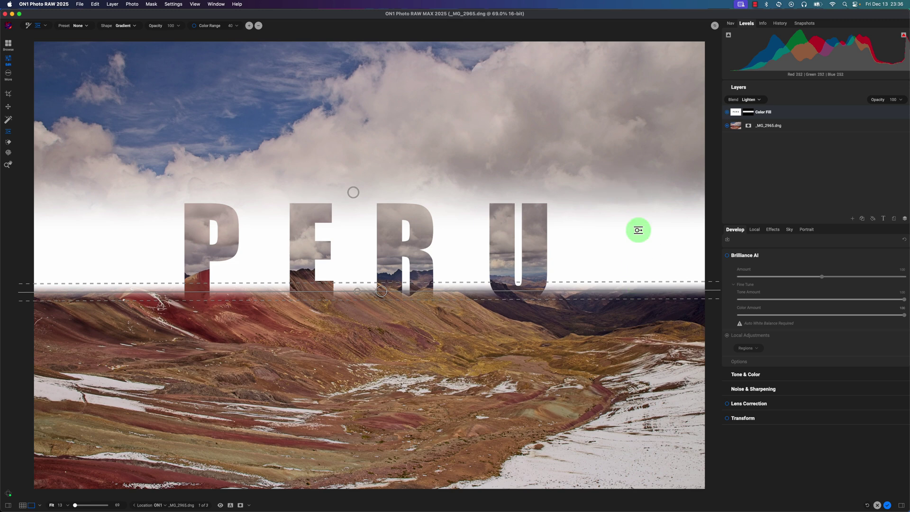
Erase the white band right of the U and left of the P on the Color Fill mask with the masking brush
{"action": "left_click", "coordinate": [752, 116]}
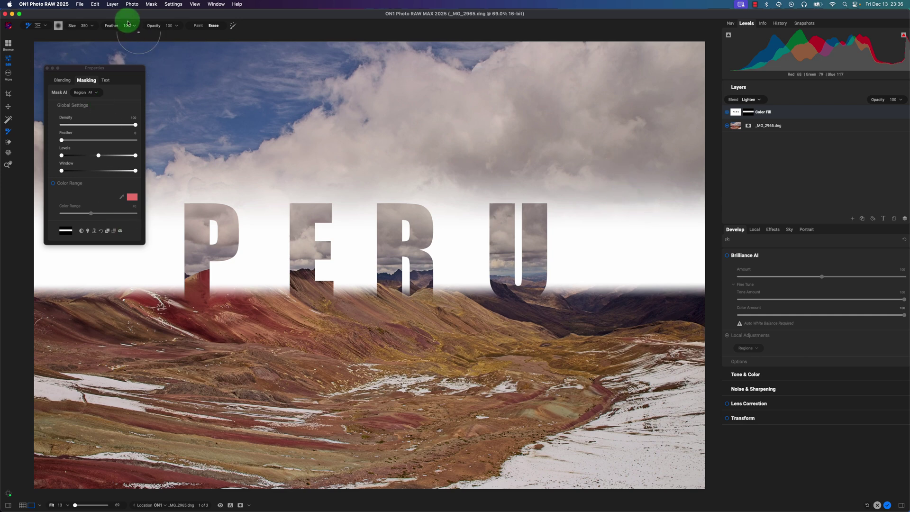
{"action": "mouse_move", "coordinate": [677, 197]}
{"action": "left_mouse_down"}
{"action": "mouse_move", "coordinate": [696, 216]}
{"action": "mouse_move", "coordinate": [652, 164]}
{"action": "mouse_move", "coordinate": [649, 263]}
{"action": "mouse_move", "coordinate": [595, 159]}
{"action": "mouse_move", "coordinate": [592, 221]}
{"action": "mouse_move", "coordinate": [616, 291]}
{"action": "mouse_move", "coordinate": [635, 308]}
{"action": "left_mouse_up"}
{"action": "mouse_move", "coordinate": [634, 121]}
{"action": "left_mouse_down"}
{"action": "mouse_move", "coordinate": [539, 92]}
{"action": "mouse_move", "coordinate": [579, 91]}
{"action": "mouse_move", "coordinate": [646, 178]}
{"action": "mouse_move", "coordinate": [680, 263]}
{"action": "mouse_move", "coordinate": [641, 283]}
{"action": "mouse_move", "coordinate": [674, 274]}
{"action": "mouse_move", "coordinate": [700, 220]}
{"action": "mouse_move", "coordinate": [697, 279]}
{"action": "mouse_move", "coordinate": [657, 304]}
{"action": "mouse_move", "coordinate": [580, 287]}
{"action": "mouse_move", "coordinate": [571, 199]}
{"action": "mouse_move", "coordinate": [578, 259]}
{"action": "mouse_move", "coordinate": [556, 314]}
{"action": "mouse_move", "coordinate": [579, 290]}
{"action": "mouse_move", "coordinate": [584, 223]}
{"action": "mouse_move", "coordinate": [577, 194]}
{"action": "mouse_move", "coordinate": [517, 164]}
{"action": "left_mouse_up"}
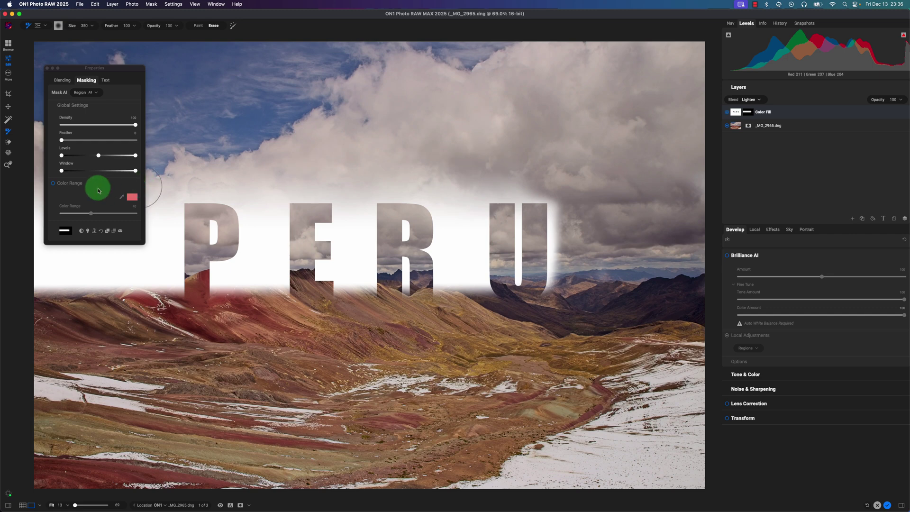
{"action": "left_click", "coordinate": [56, 105]}
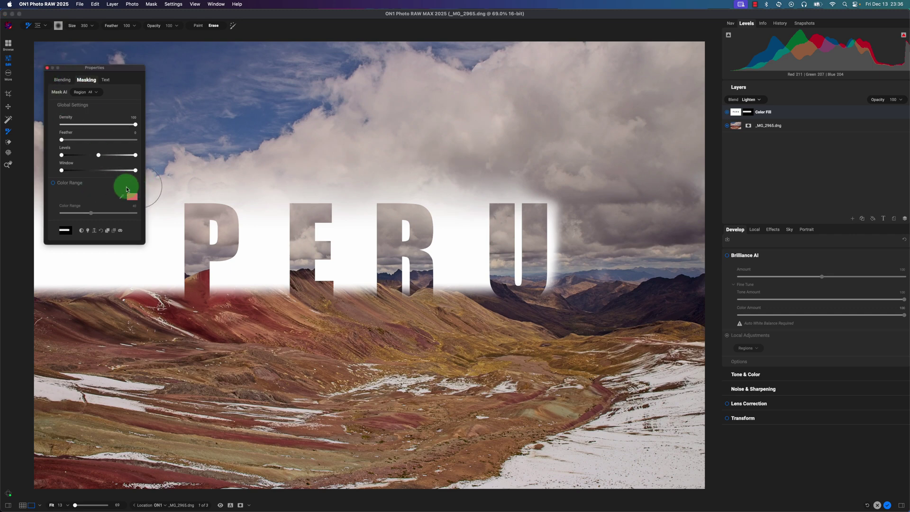
{"action": "left_click", "coordinate": [47, 67]}
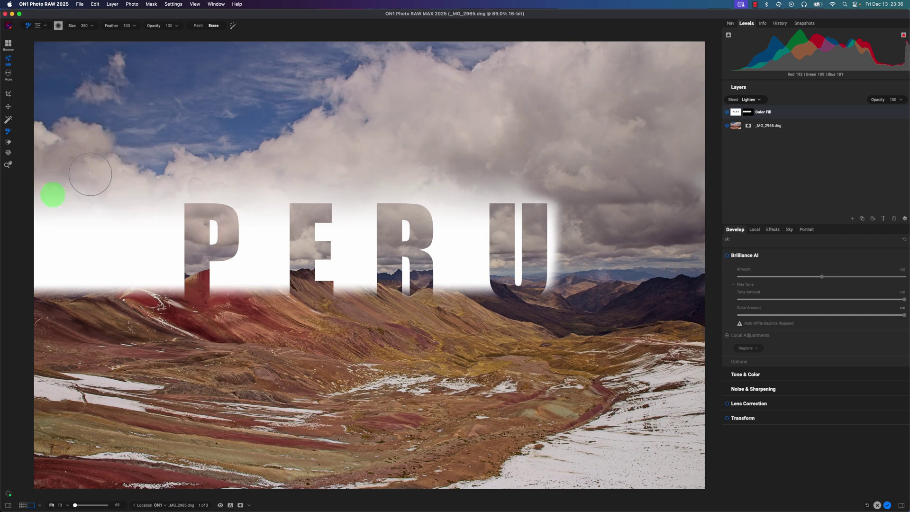
{"action": "mouse_move", "coordinate": [90, 174]}
{"action": "left_mouse_down"}
{"action": "mouse_move", "coordinate": [37, 199]}
{"action": "mouse_move", "coordinate": [51, 246]}
{"action": "mouse_move", "coordinate": [79, 278]}
{"action": "mouse_move", "coordinate": [102, 176]}
{"action": "mouse_move", "coordinate": [138, 154]}
{"action": "mouse_move", "coordinate": [126, 198]}
{"action": "mouse_move", "coordinate": [86, 262]}
{"action": "mouse_move", "coordinate": [73, 254]}
{"action": "mouse_move", "coordinate": [72, 185]}
{"action": "mouse_move", "coordinate": [96, 266]}
{"action": "mouse_move", "coordinate": [116, 279]}
{"action": "mouse_move", "coordinate": [97, 263]}
{"action": "mouse_move", "coordinate": [30, 296]}
{"action": "mouse_move", "coordinate": [123, 182]}
{"action": "mouse_move", "coordinate": [115, 265]}
{"action": "mouse_move", "coordinate": [161, 172]}
{"action": "mouse_move", "coordinate": [233, 148]}
{"action": "left_mouse_up"}
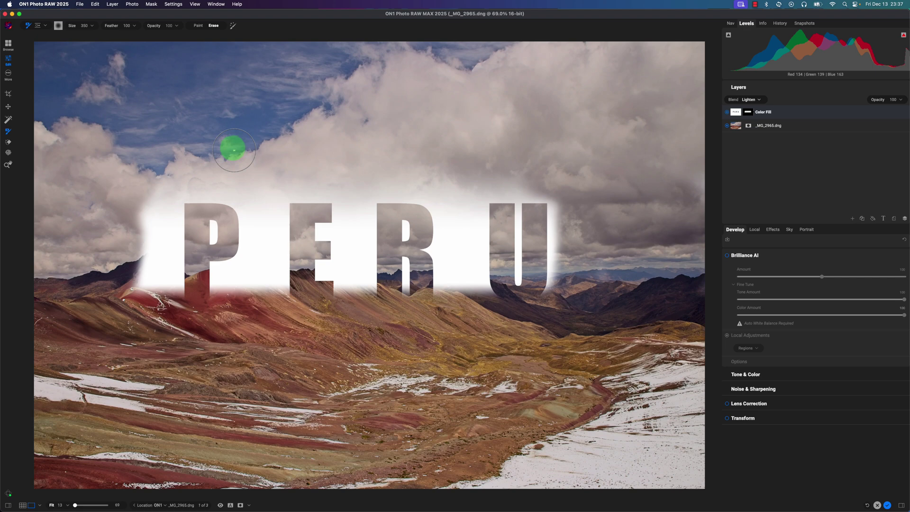
Undo the brush erasing beside the P and the U on the Color Fill mask
{"action": "key", "text": "super+z"}
{"action": "key", "text": "super+z"}
{"action": "key", "text": "super+z"}
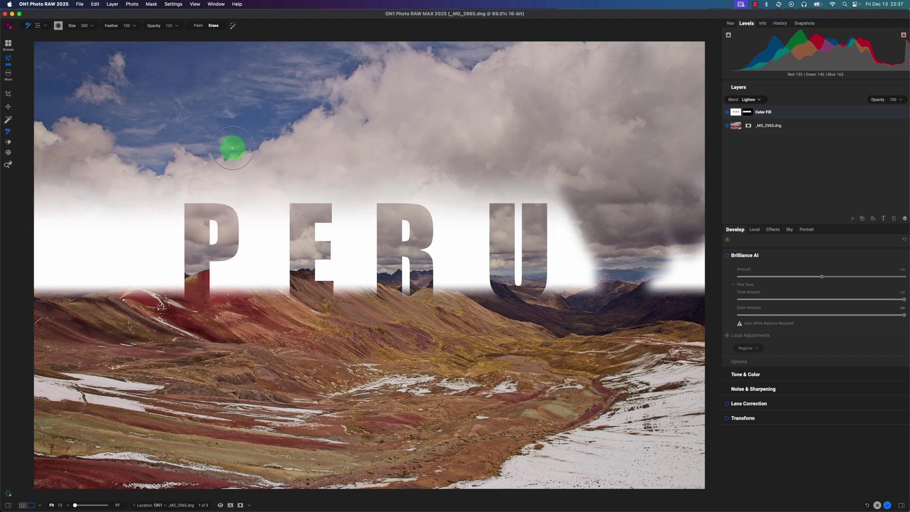
{"action": "key", "text": "super+z"}
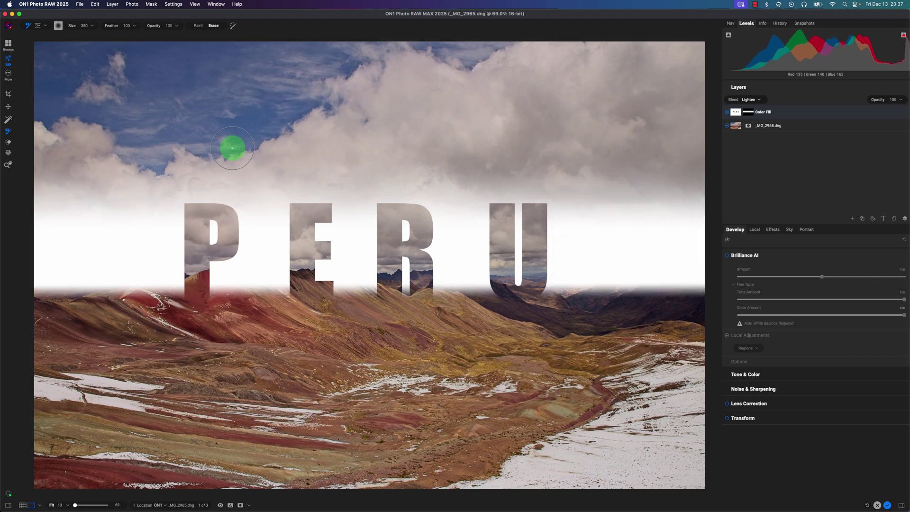
Add a gradient mask left of the P, rotate it vertical, and narrow its feather close to the letter's outer edge
{"action": "left_click", "coordinate": [45, 26]}
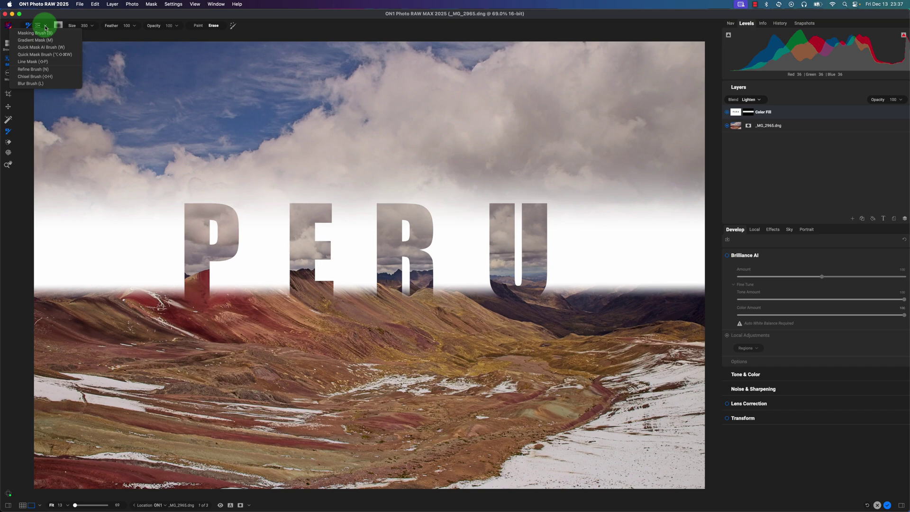
{"action": "left_click", "coordinate": [42, 41]}
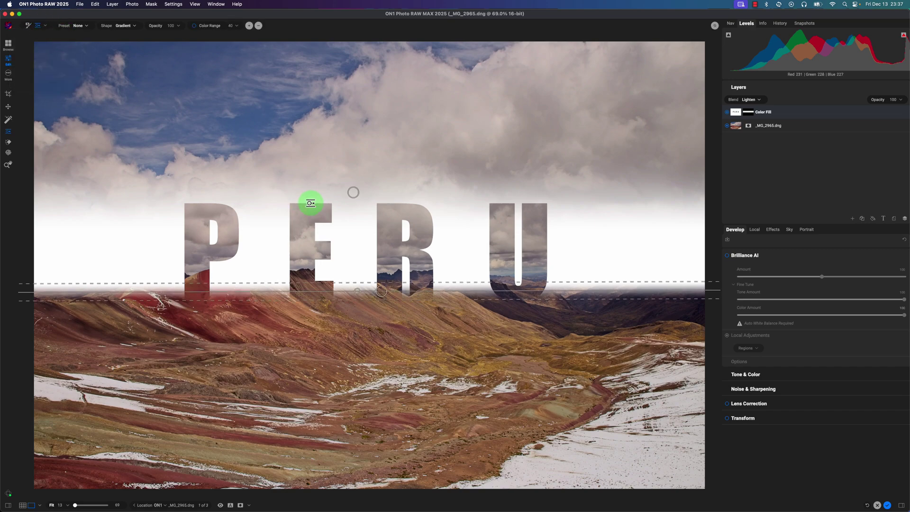
{"action": "left_click", "coordinate": [122, 241]}
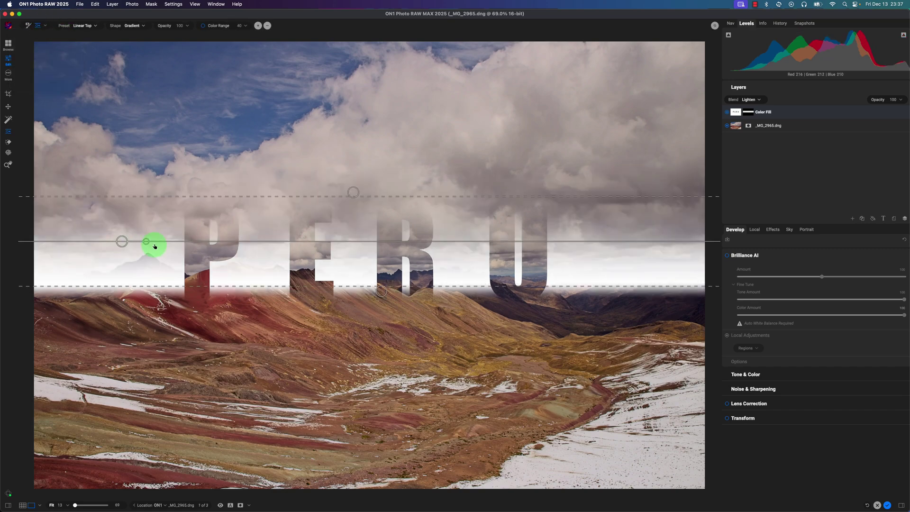
{"action": "left_click_drag", "start_coordinate": [148, 243], "coordinate": [125, 192]}
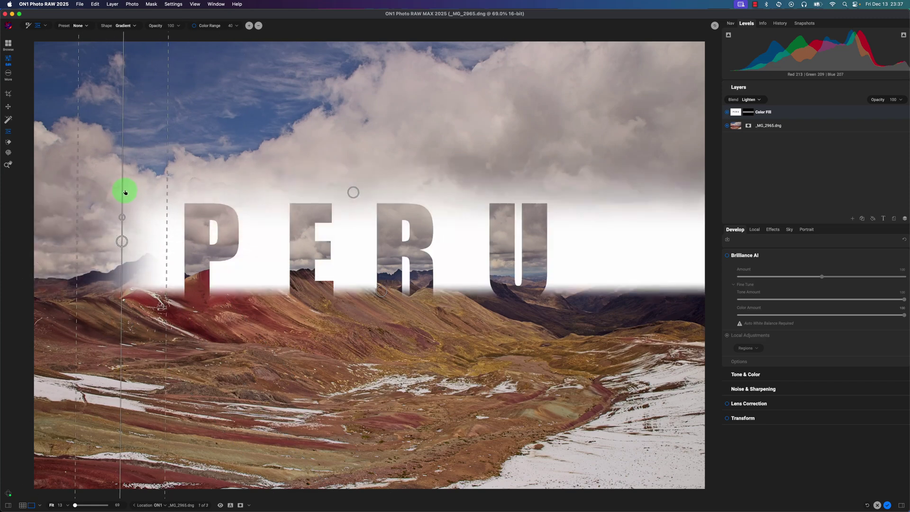
{"action": "left_click_drag", "start_coordinate": [122, 241], "coordinate": [181, 217]}
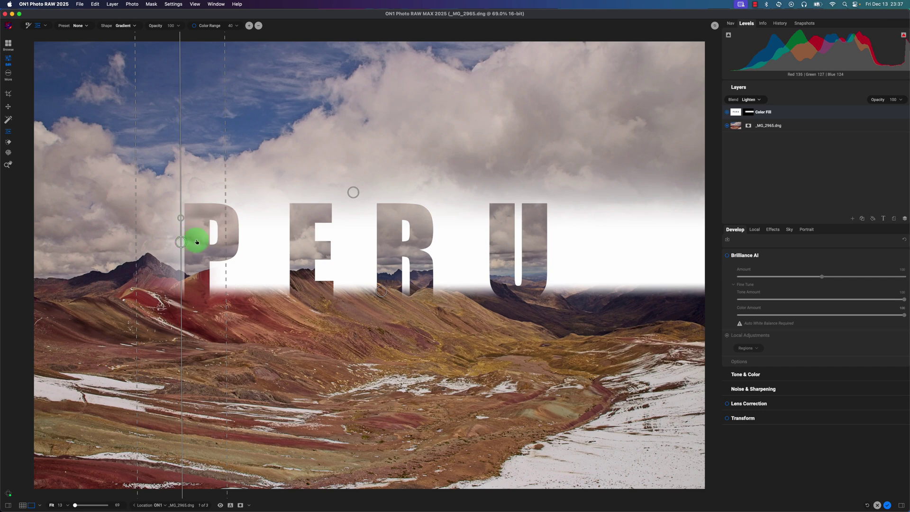
{"action": "left_click_drag", "start_coordinate": [204, 242], "coordinate": [175, 246]}
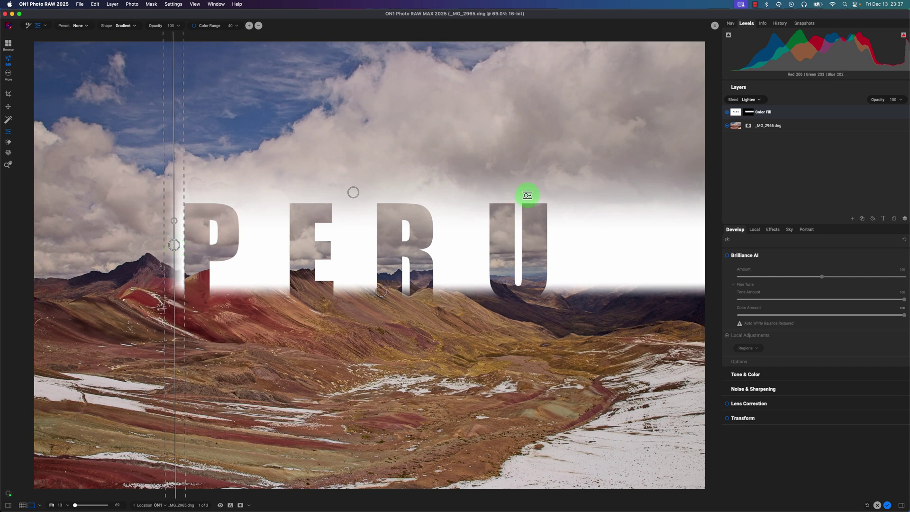
Add a vertical gradient mask right of the U and move it onto the letter's right stem with a very narrow feather
{"action": "left_click_drag", "start_coordinate": [595, 203], "coordinate": [605, 247]}
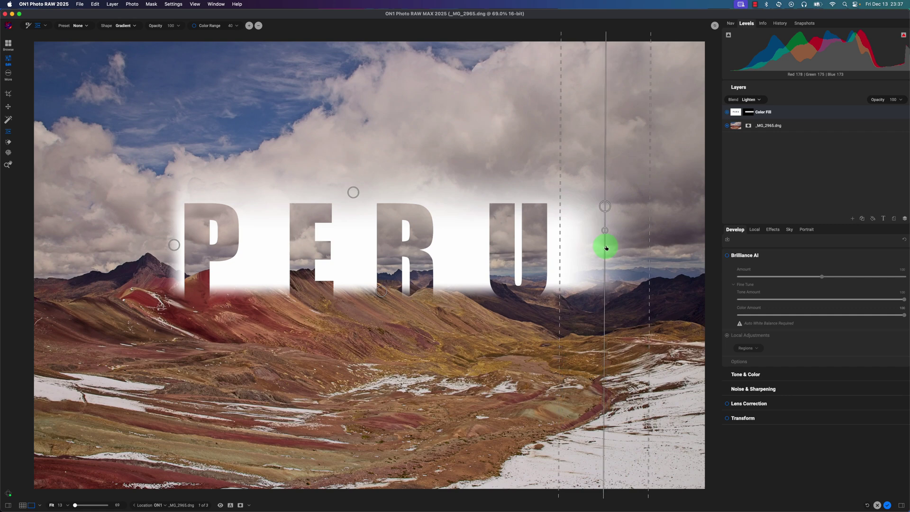
{"action": "left_click_drag", "start_coordinate": [560, 225], "coordinate": [540, 210]}
{"action": "left_click", "coordinate": [606, 208]}
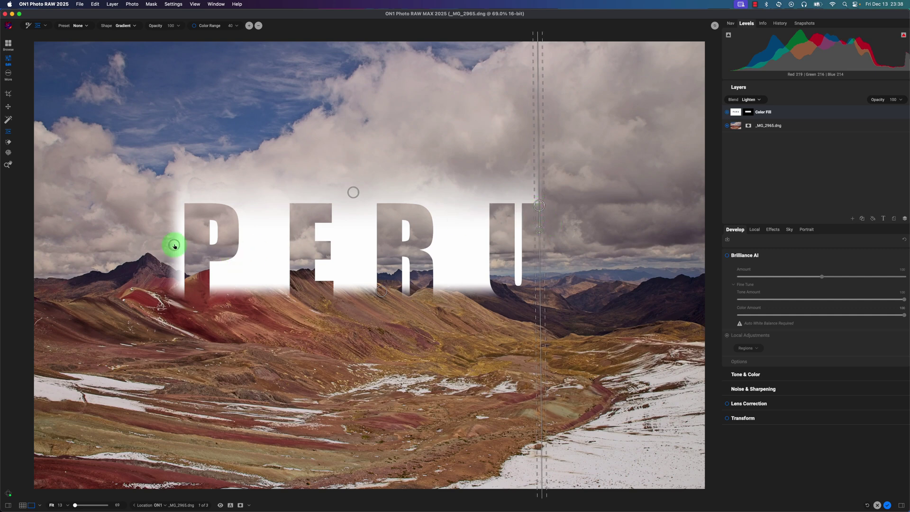
Try moving the left gradient onto the stem of the P with a narrower feather
{"action": "left_click", "coordinate": [174, 245]}
{"action": "left_click_drag", "start_coordinate": [175, 245], "coordinate": [191, 247]}
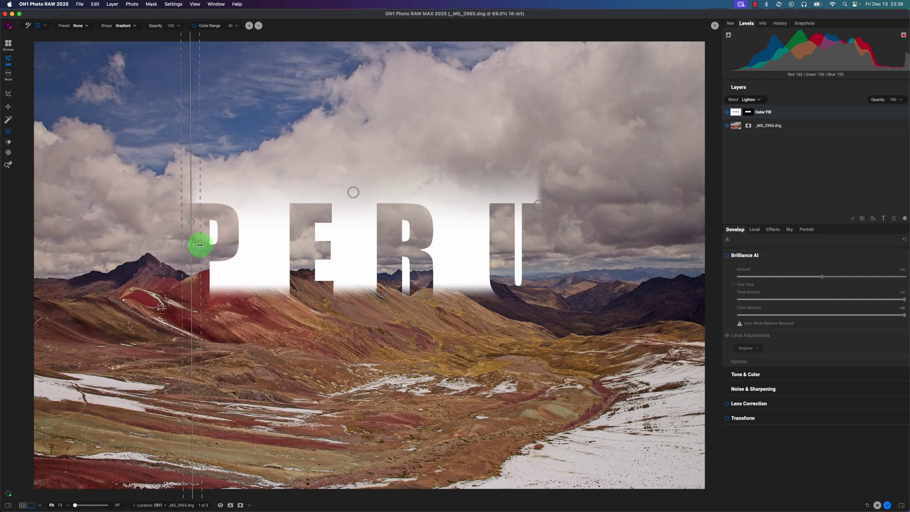
{"action": "left_click", "coordinate": [764, 117]}
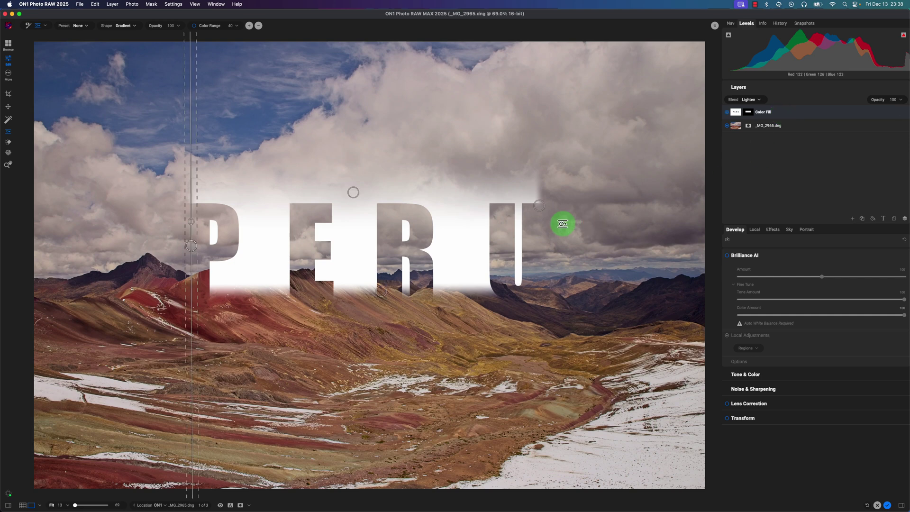
Widen the feather of both side gradients and align them with the outer edges of the P and the U
{"action": "mouse_move", "coordinate": [545, 205]}
{"action": "left_mouse_down"}
{"action": "mouse_move", "coordinate": [603, 211]}
{"action": "mouse_move", "coordinate": [550, 208]}
{"action": "mouse_move", "coordinate": [551, 231]}
{"action": "mouse_move", "coordinate": [548, 205]}
{"action": "left_mouse_up"}
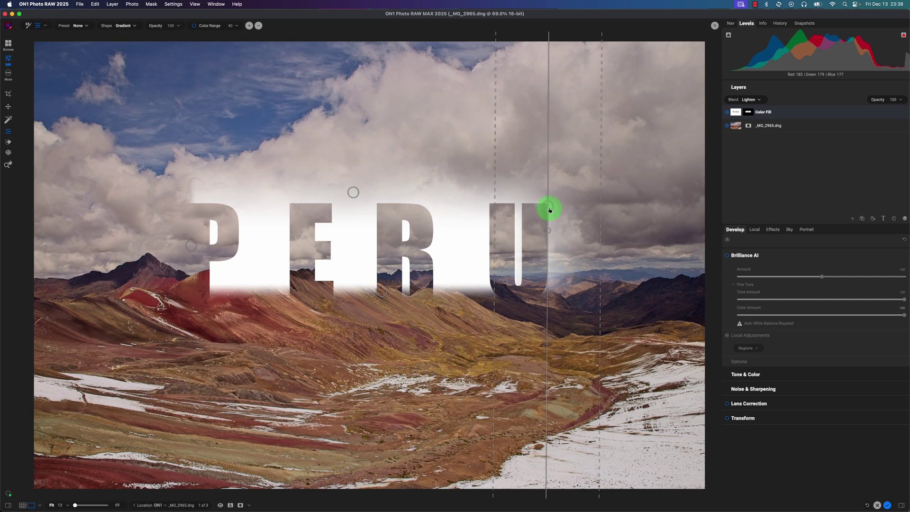
{"action": "left_click", "coordinate": [192, 245]}
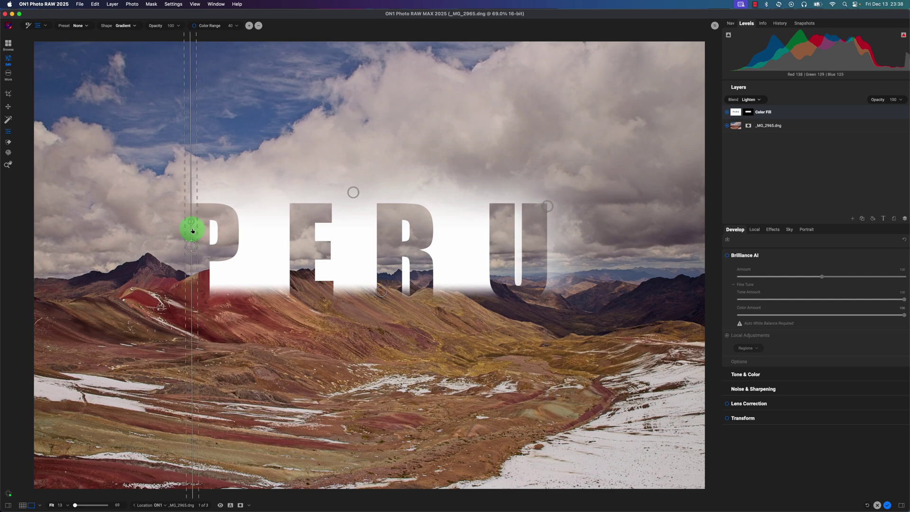
{"action": "left_click_drag", "start_coordinate": [184, 220], "coordinate": [150, 217]}
{"action": "mouse_move", "coordinate": [188, 244]}
{"action": "left_mouse_down"}
{"action": "mouse_move", "coordinate": [147, 243]}
{"action": "mouse_move", "coordinate": [185, 245]}
{"action": "left_mouse_up"}
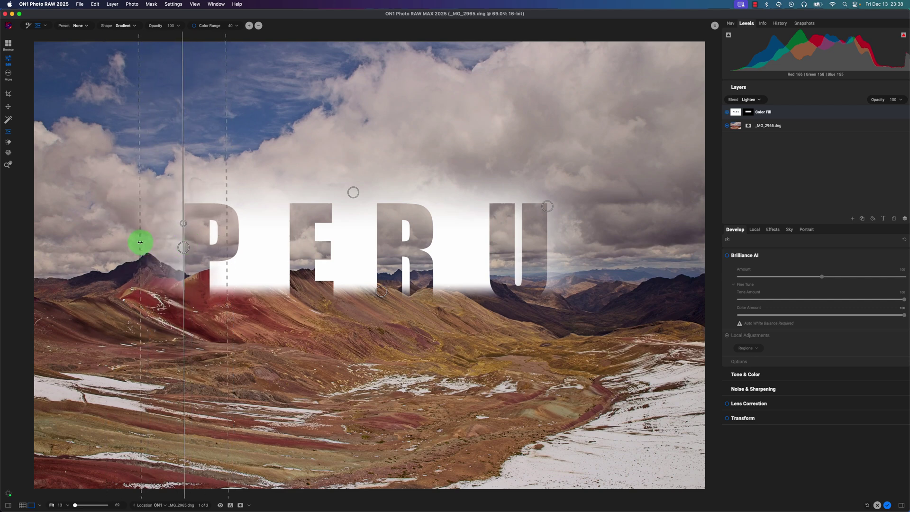
{"action": "left_click_drag", "start_coordinate": [186, 246], "coordinate": [184, 247]}
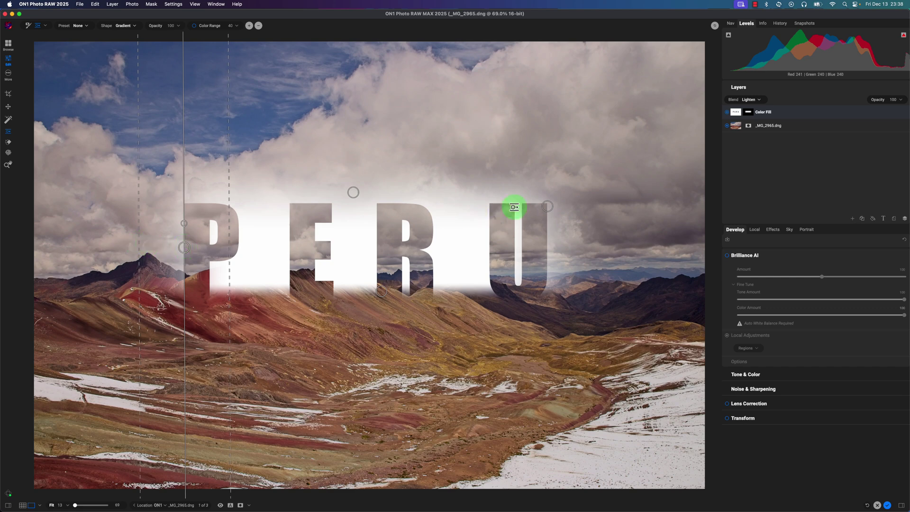
Lower the upper gradient slightly to soften the white across the tops of the PERU letters
{"action": "left_click", "coordinate": [735, 113]}
{"action": "left_click_drag", "start_coordinate": [358, 195], "coordinate": [356, 199]}
{"action": "left_click", "coordinate": [857, 123]}
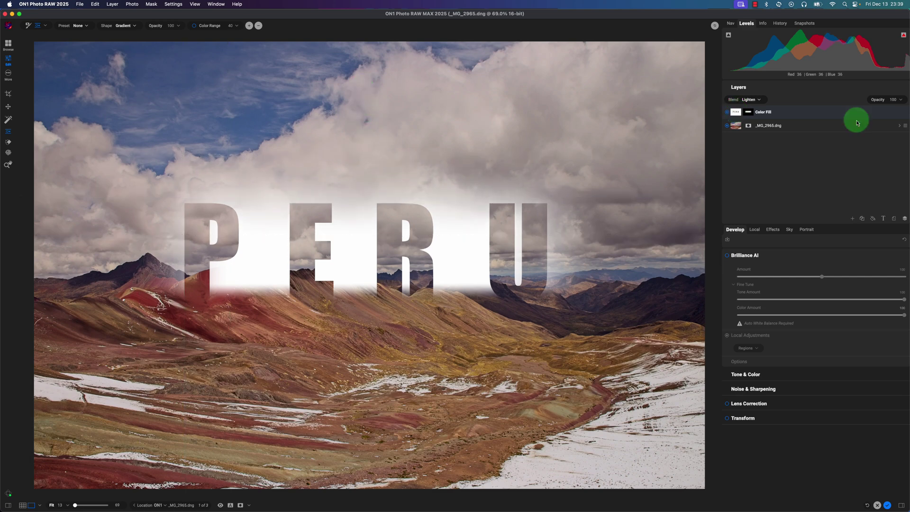
{"action": "left_click", "coordinate": [788, 118]}
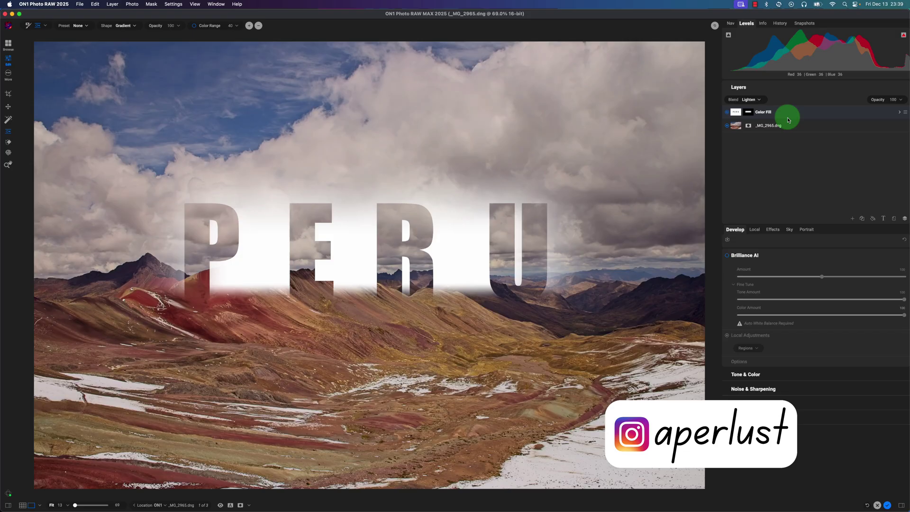